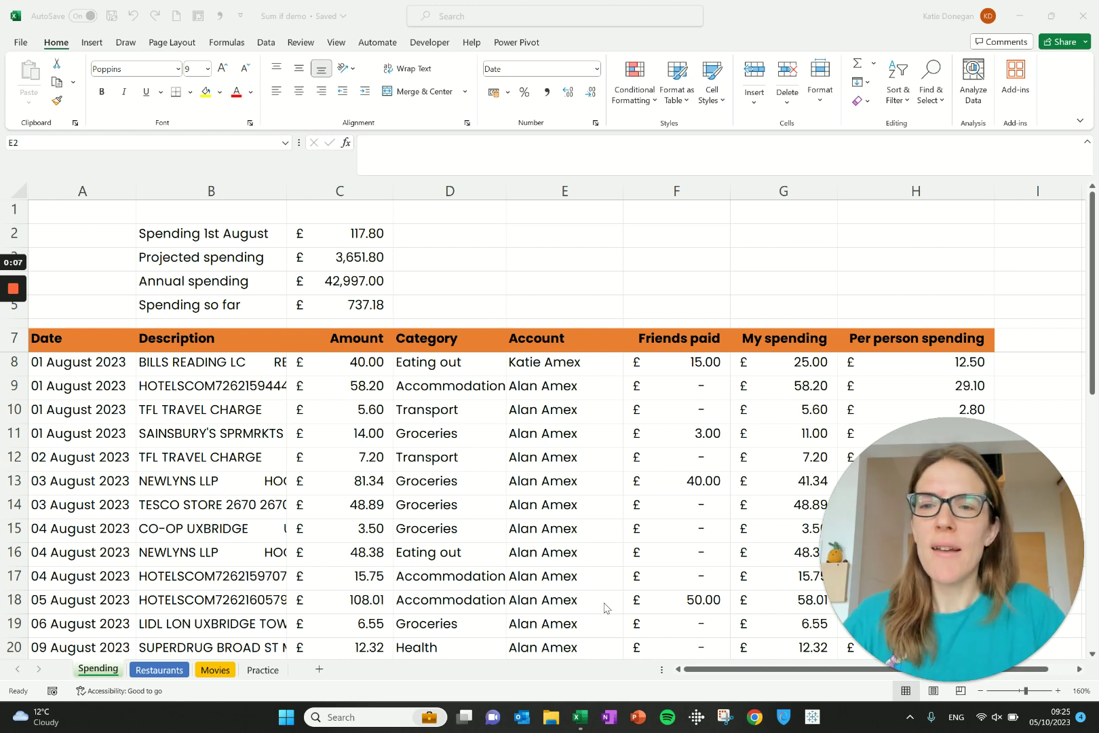
Step: Inspect the hand-added formula in C2 without changing it
{"action": "left_click", "coordinate": [347, 234]}
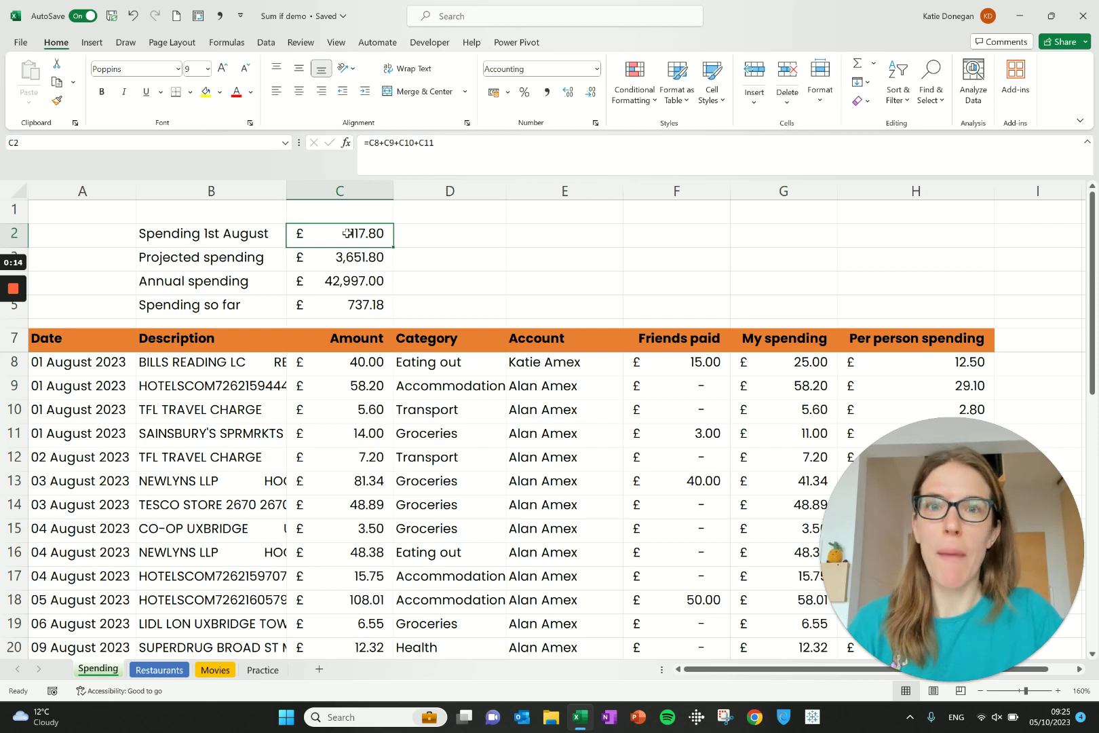
{"action": "double_click", "coordinate": [363, 236]}
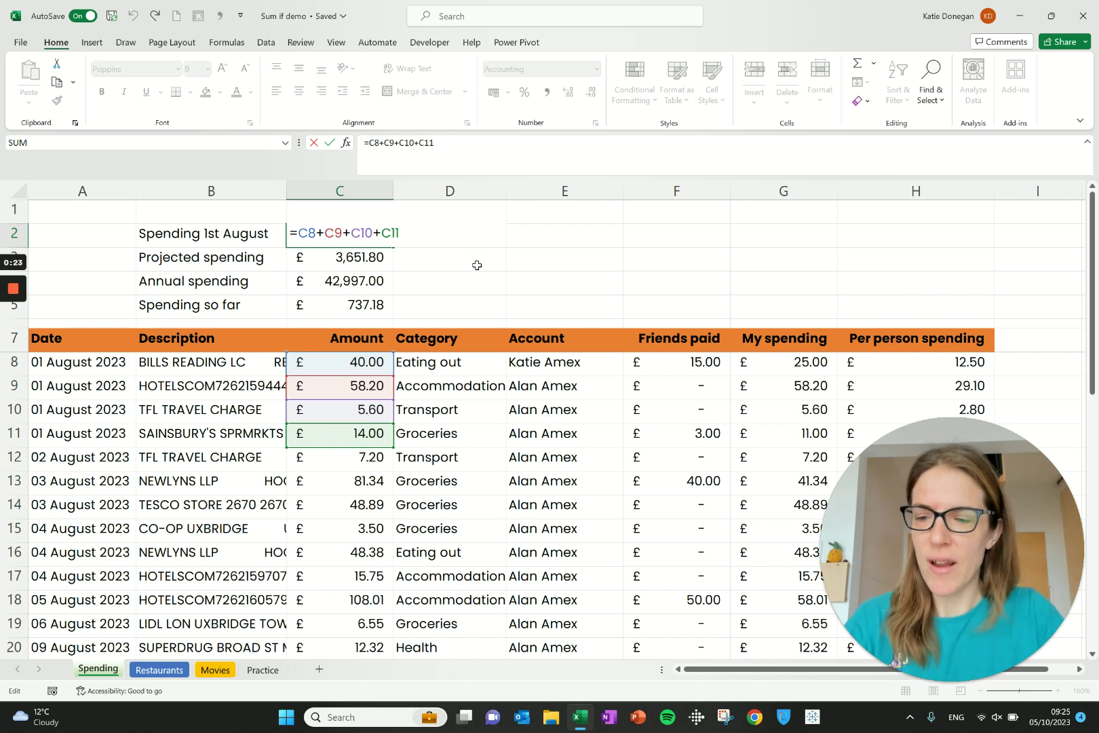
{"action": "key", "text": "ctrl+Return"}
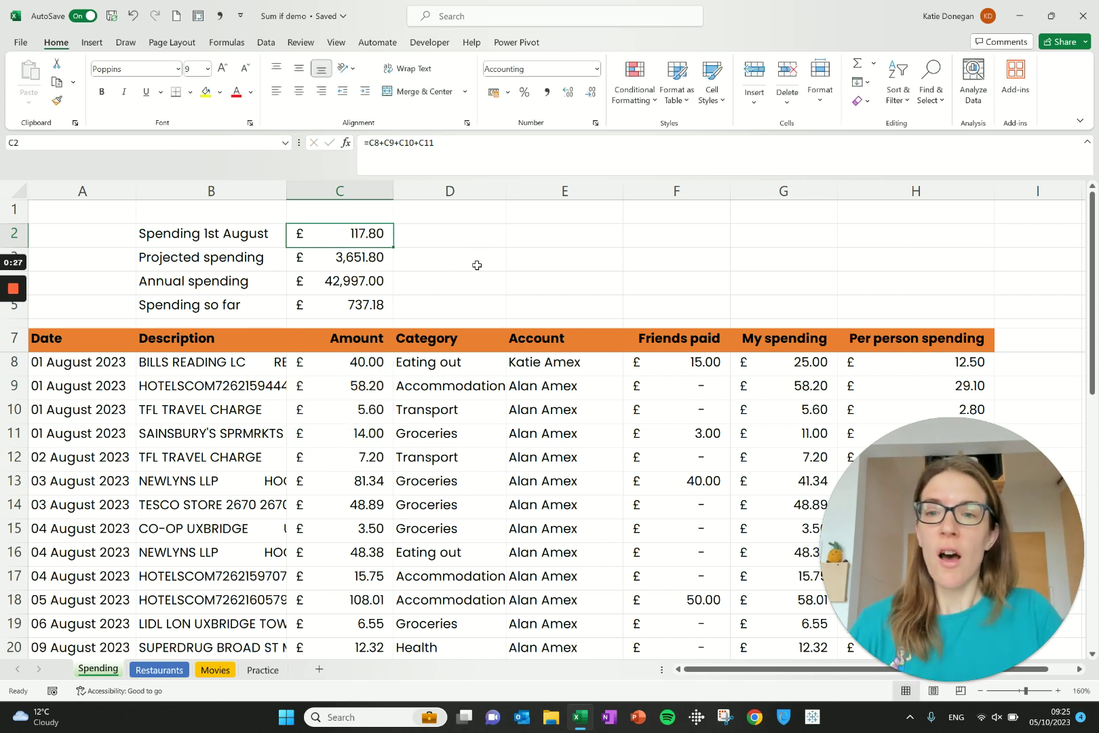
Step: Sort the table by Amount, smallest first, see that C2 still adds C8:C11, then undo the sort
{"action": "left_click", "coordinate": [338, 343]}
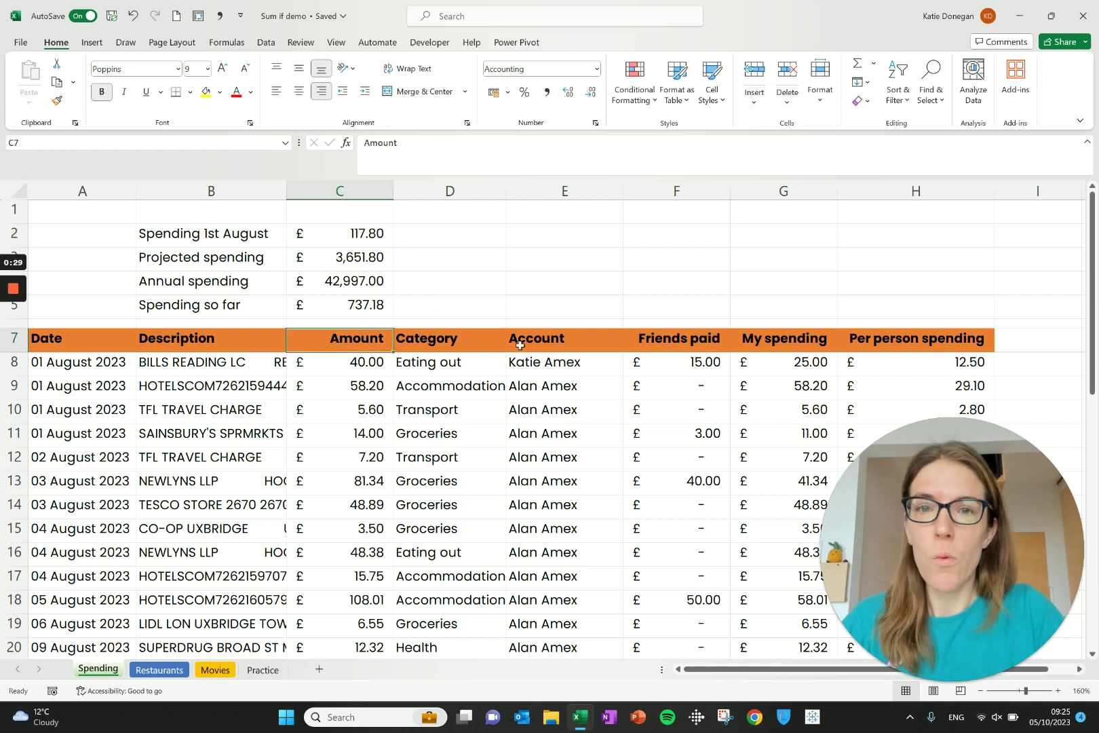
{"action": "left_click", "coordinate": [266, 42]}
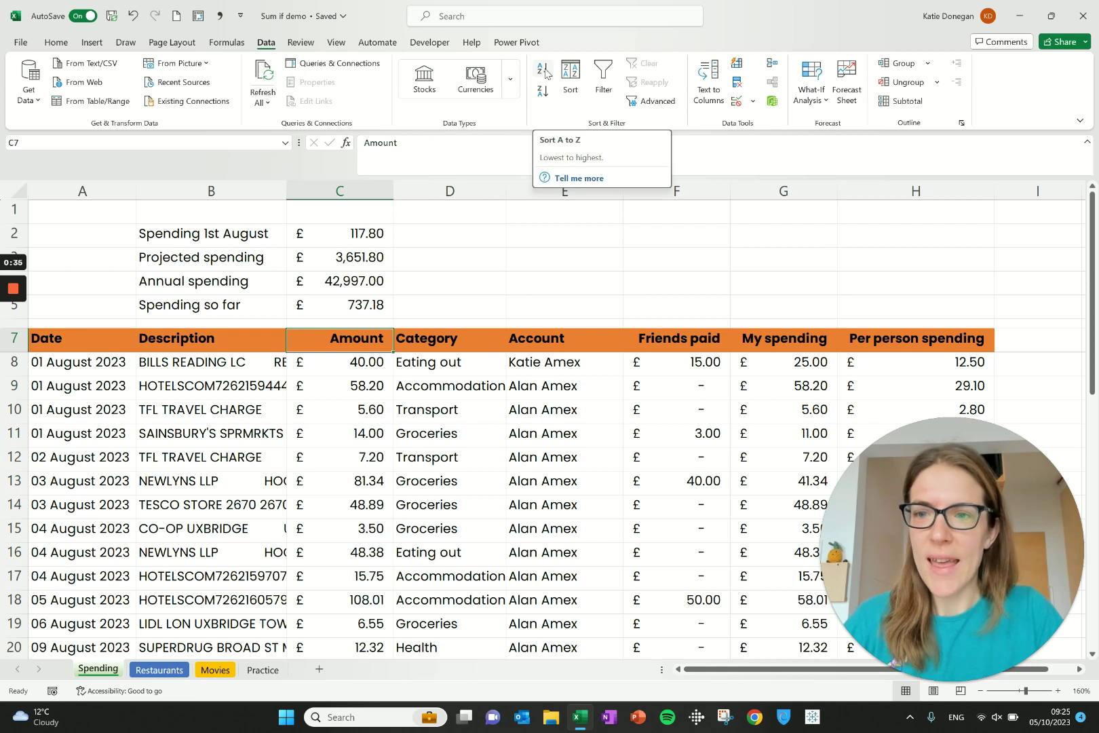
{"action": "left_click", "coordinate": [323, 235]}
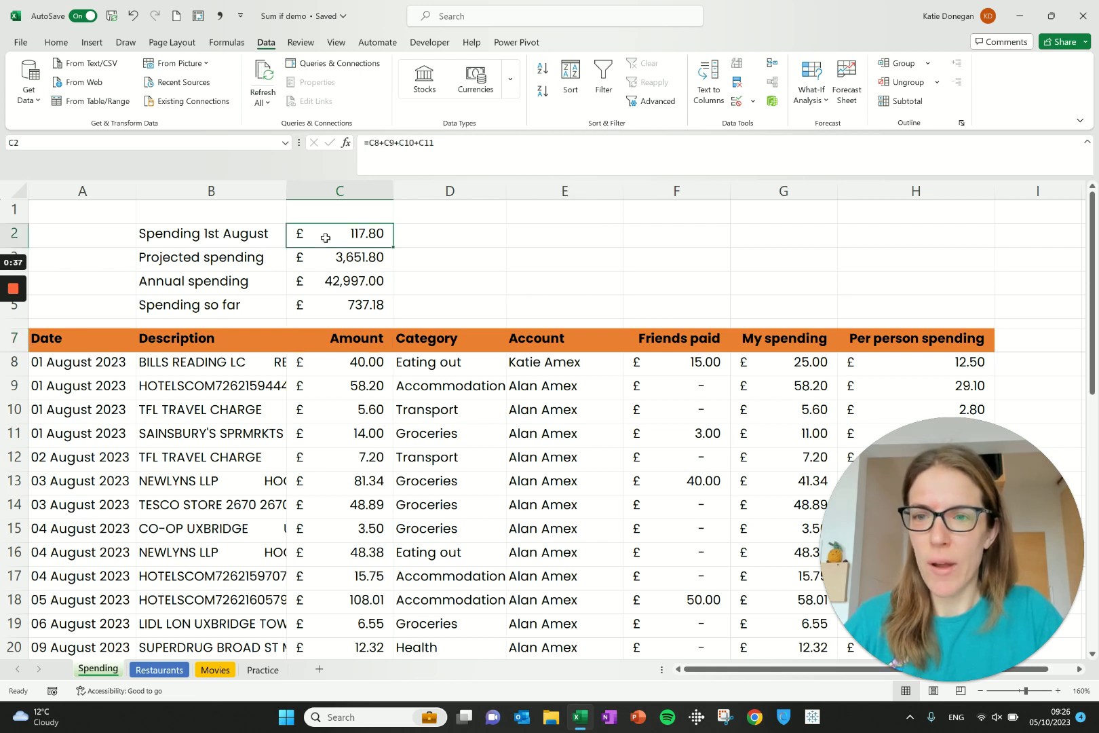
{"action": "left_click", "coordinate": [334, 333]}
{"action": "left_click", "coordinate": [543, 76]}
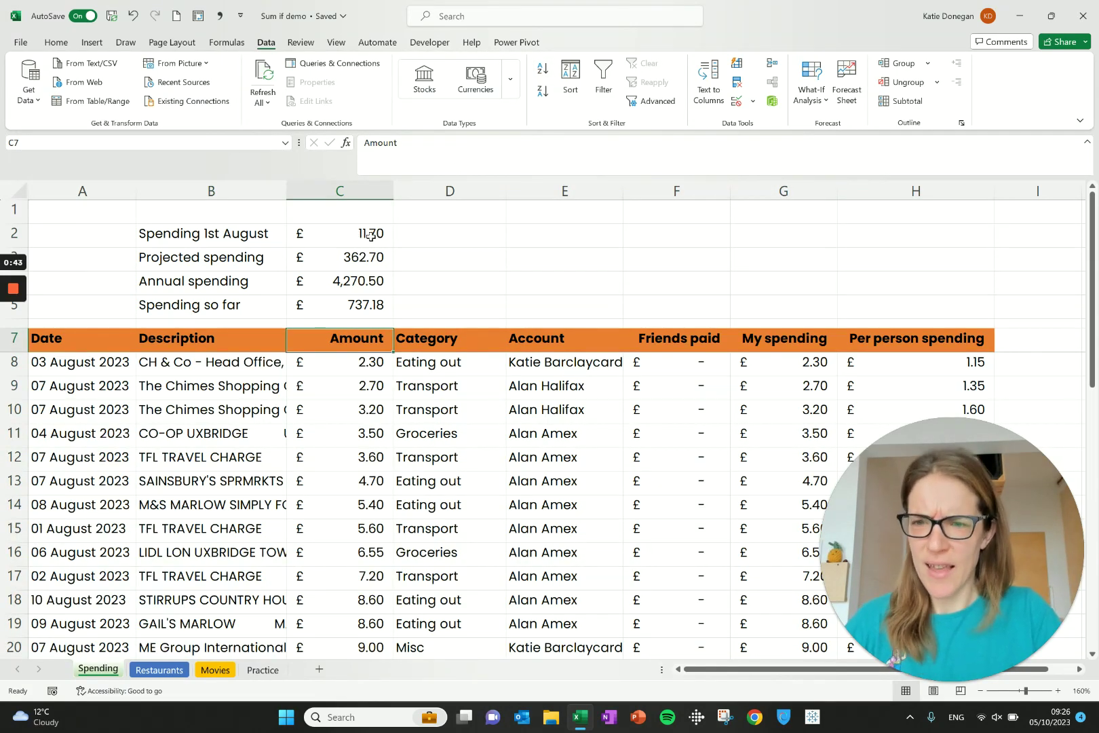
{"action": "left_click", "coordinate": [341, 237]}
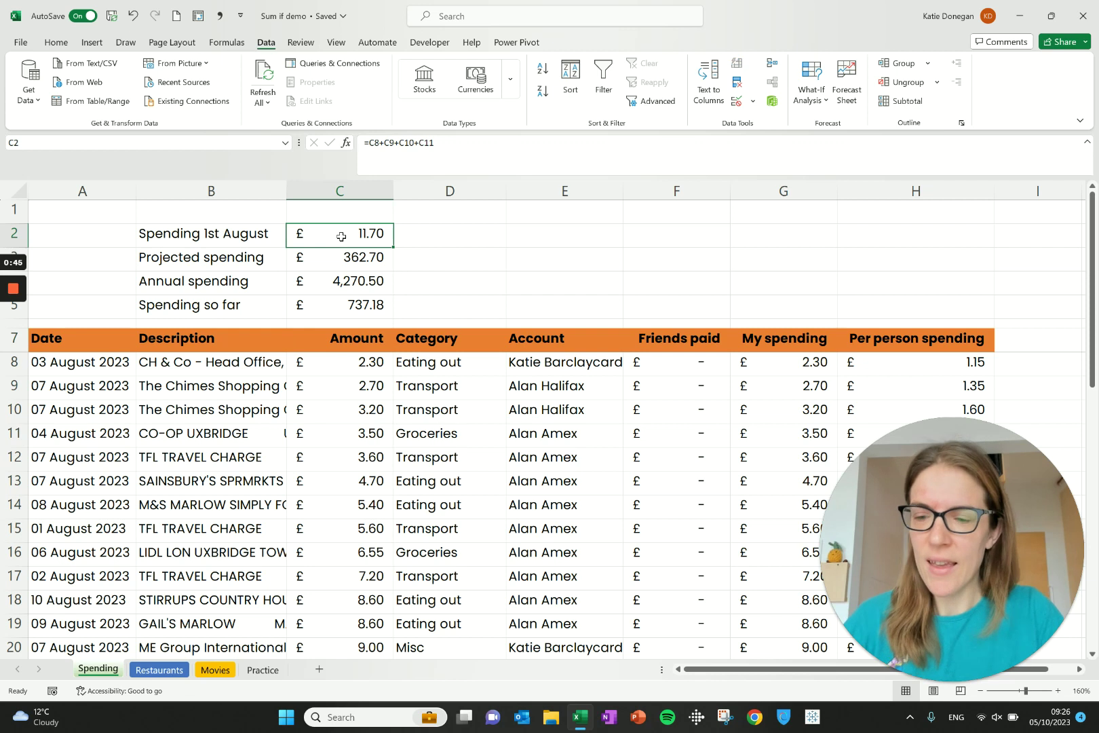
{"action": "double_click", "coordinate": [352, 235]}
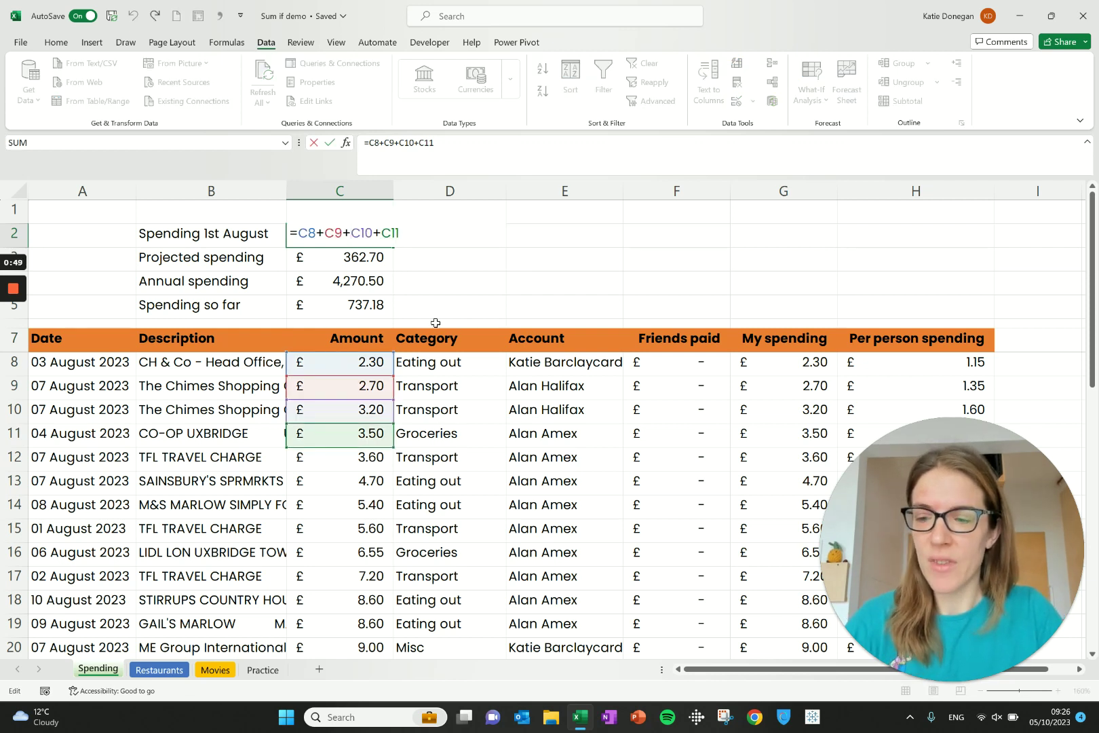
{"action": "key", "text": "Escape"}
{"action": "key", "text": "ctrl+z"}
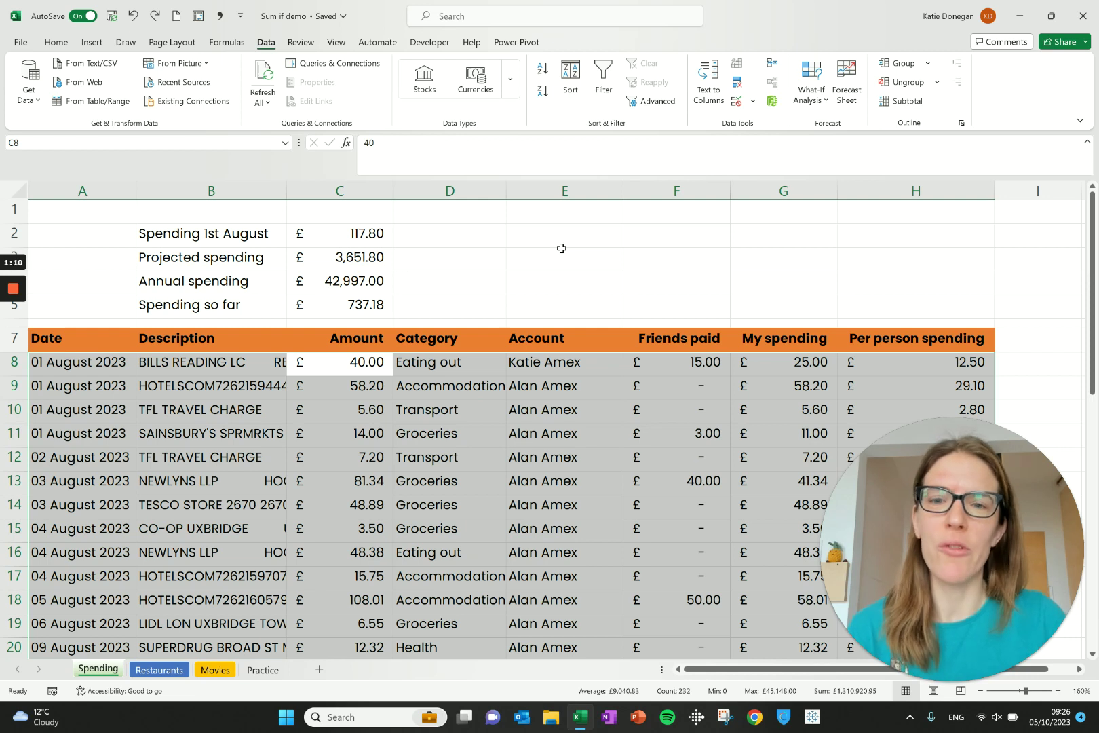
Step: Enter the criteria date 01/08/2023 in E2 and the heading 'Spending' in F1
{"action": "left_click", "coordinate": [585, 241]}
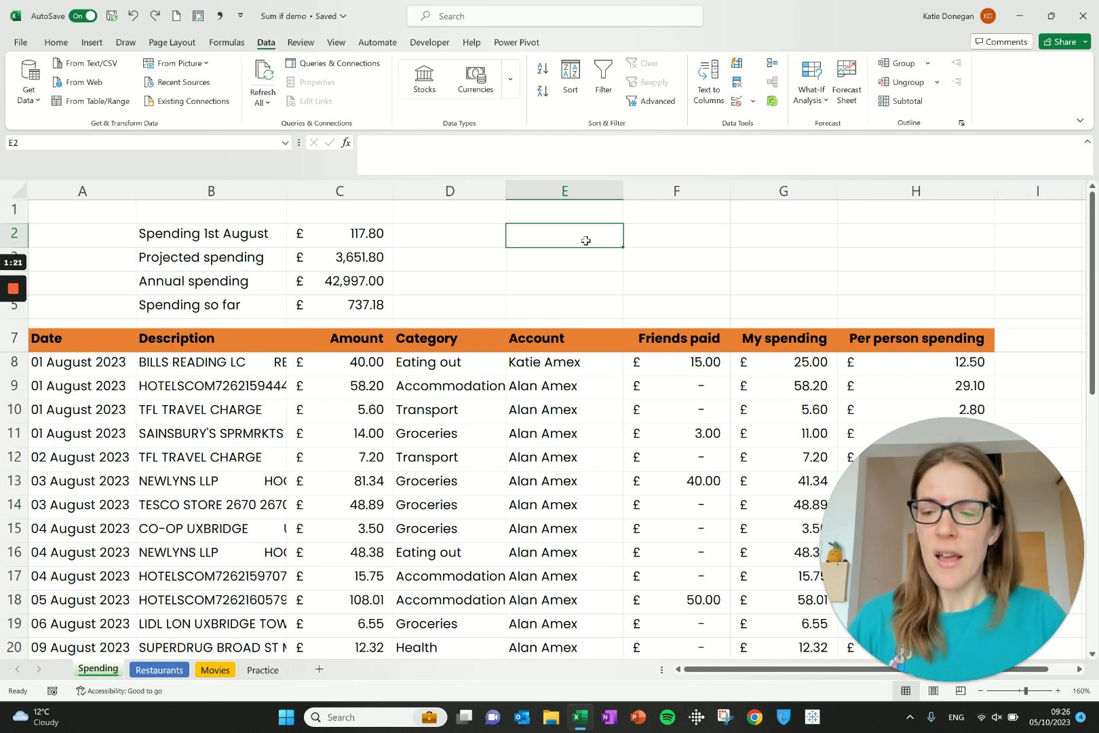
{"action": "type", "text": "1/08"}
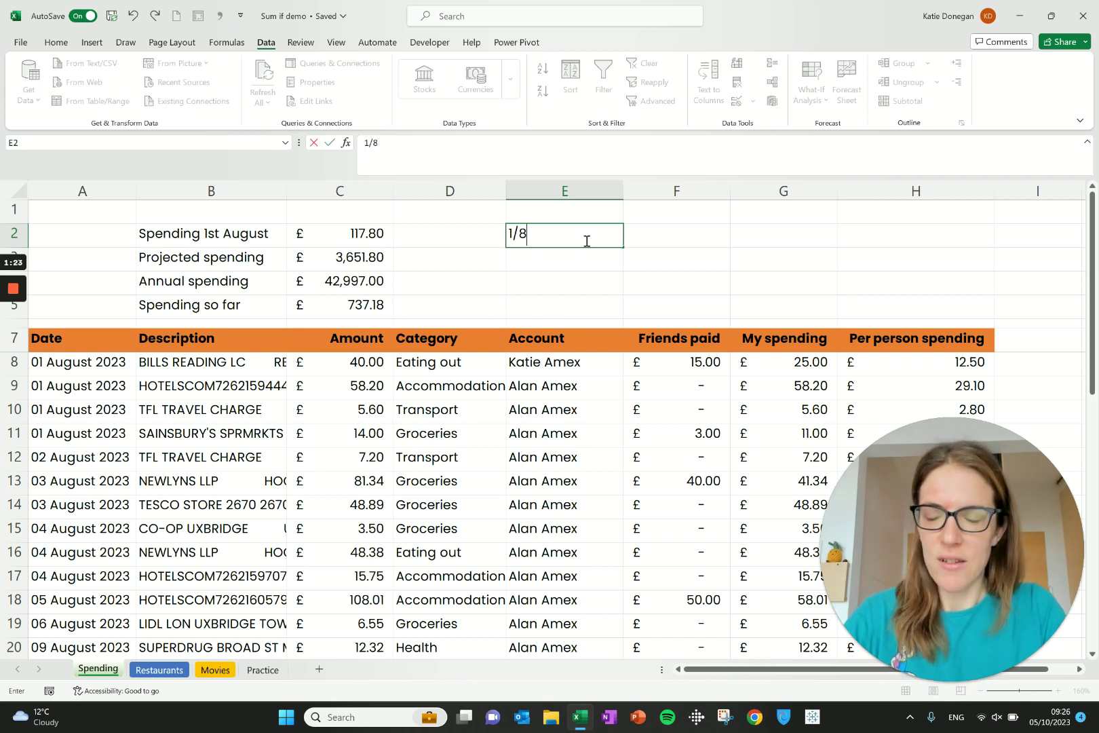
{"action": "type", "text": "/2023"}
{"action": "key", "text": "Return"}
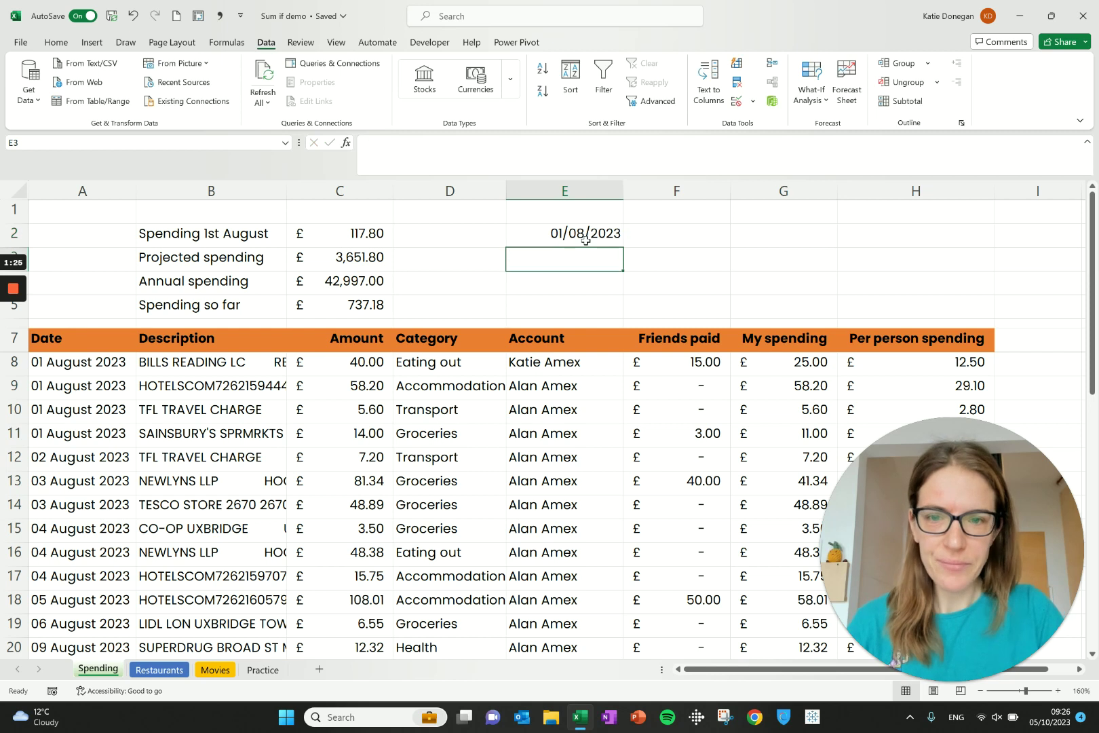
{"action": "left_click", "coordinate": [646, 234]}
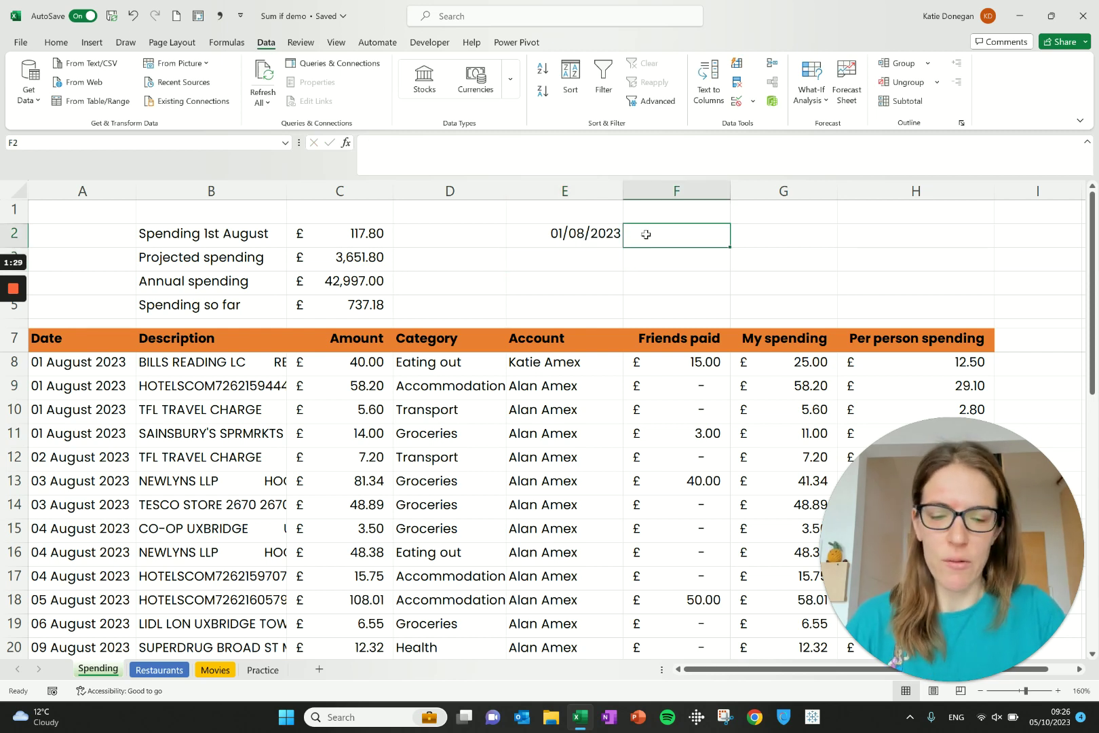
{"action": "key", "text": "Up"}
{"action": "type", "text": "Spending"}
{"action": "key", "text": "Return"}
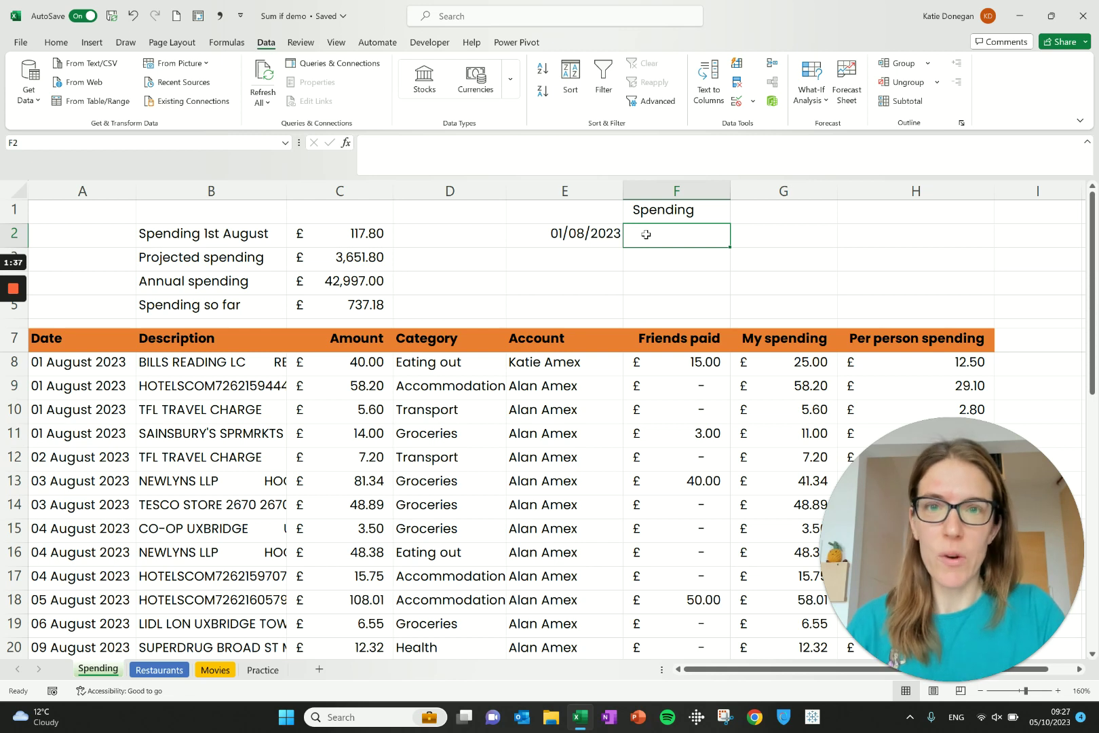
Step: Type =sumif( in F2 with A7:A36 as the range, ending with a comma
{"action": "type", "text": "="}
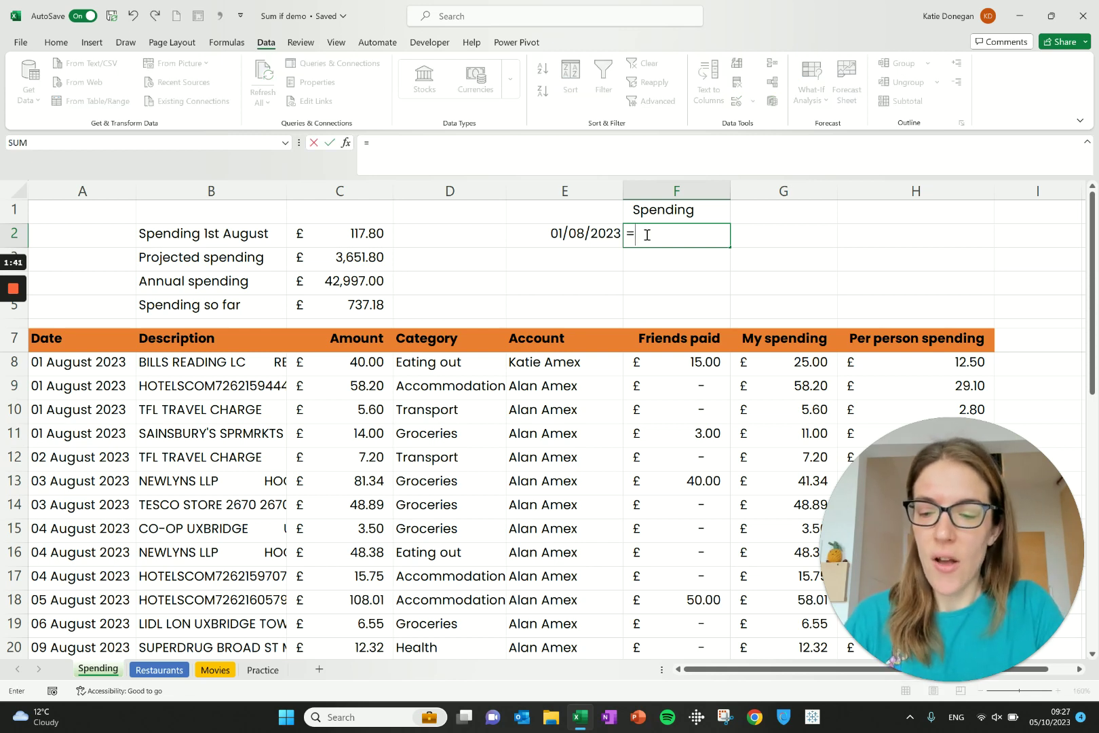
{"action": "type", "text": "sumif"}
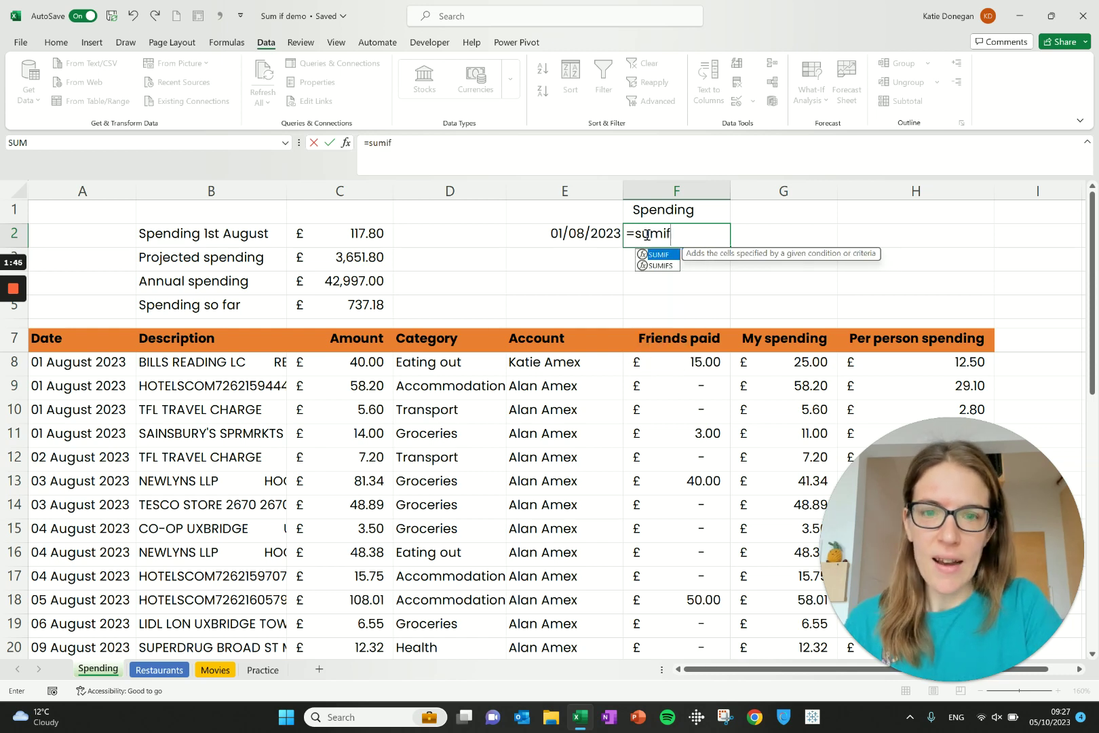
{"action": "type", "text": "("}
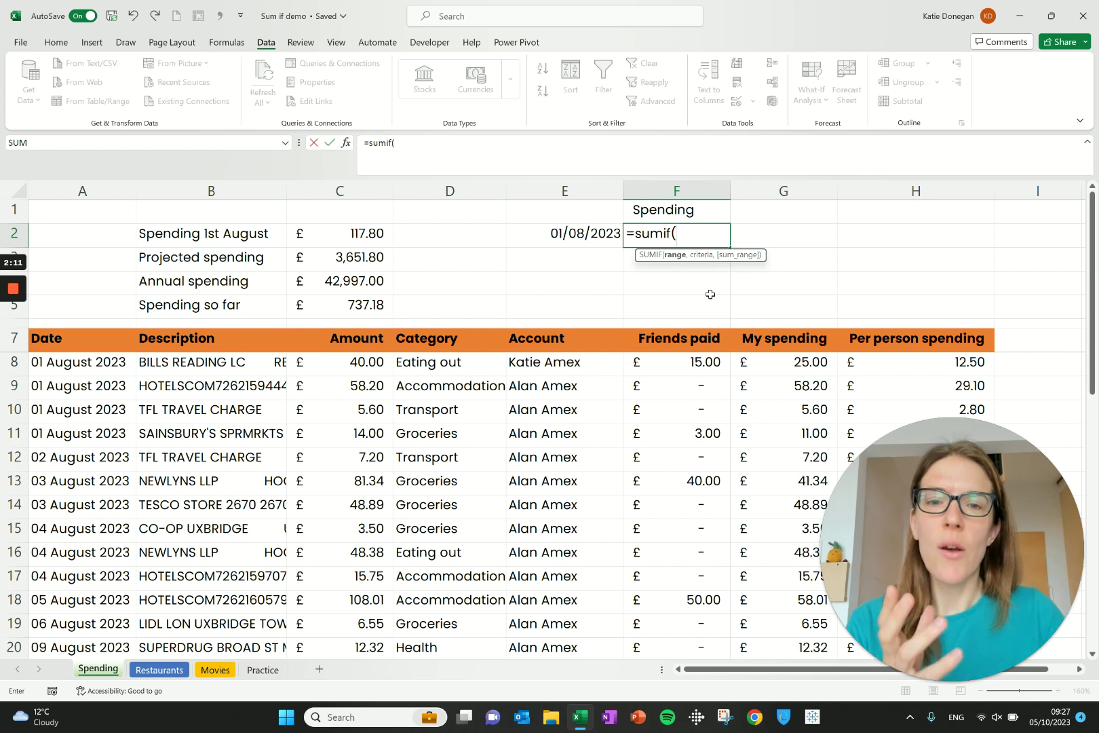
{"action": "left_click_drag", "start_coordinate": [82, 339], "coordinate": [99, 599]}
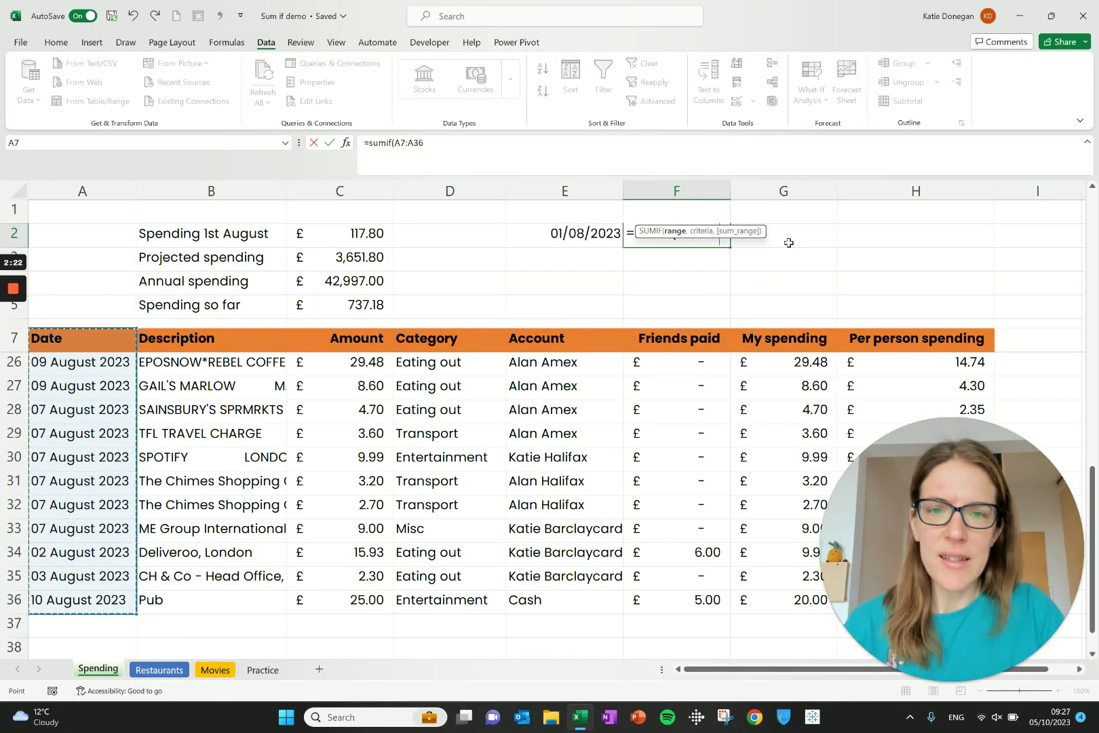
{"action": "left_click", "coordinate": [787, 241]}
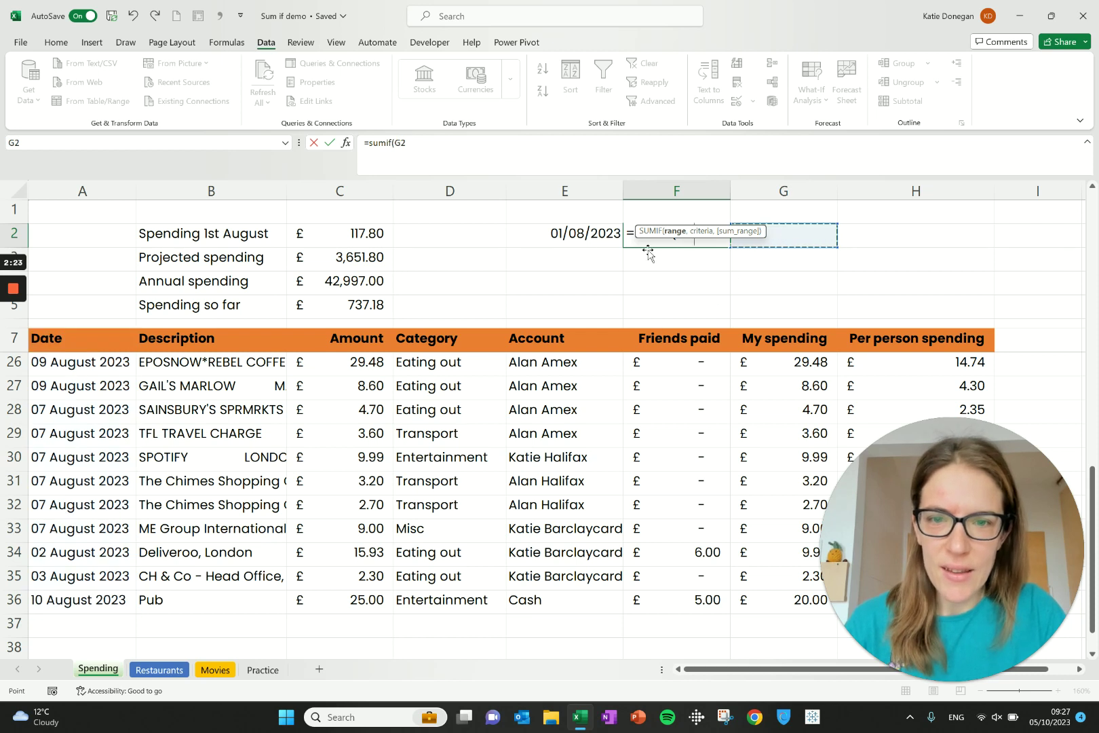
{"action": "left_click", "coordinate": [676, 237]}
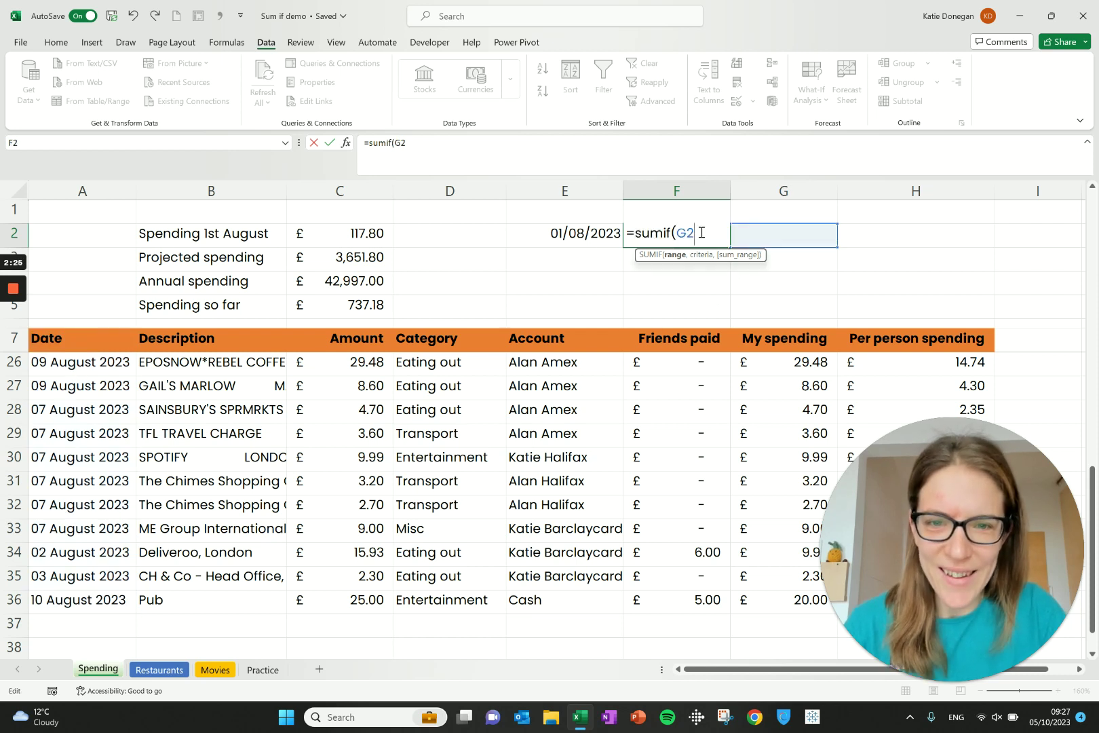
{"action": "key", "text": "BackSpace"}
{"action": "key", "text": "BackSpace"}
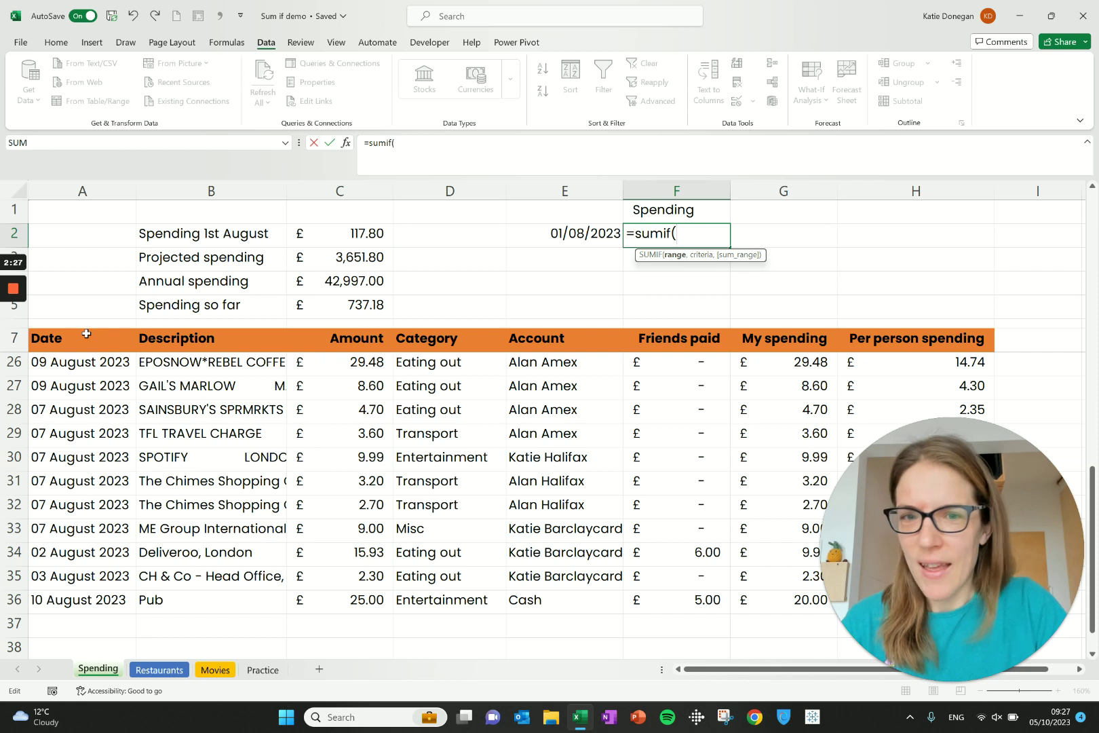
{"action": "left_click_drag", "start_coordinate": [86, 333], "coordinate": [88, 597]}
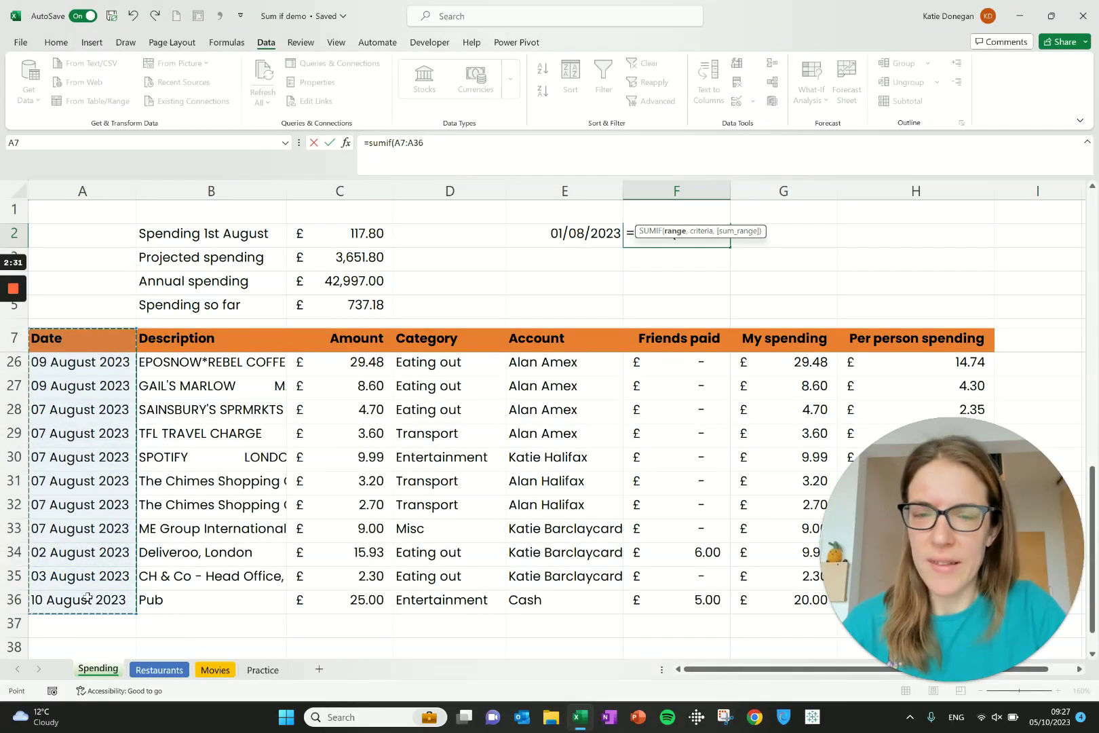
{"action": "left_click", "coordinate": [456, 146]}
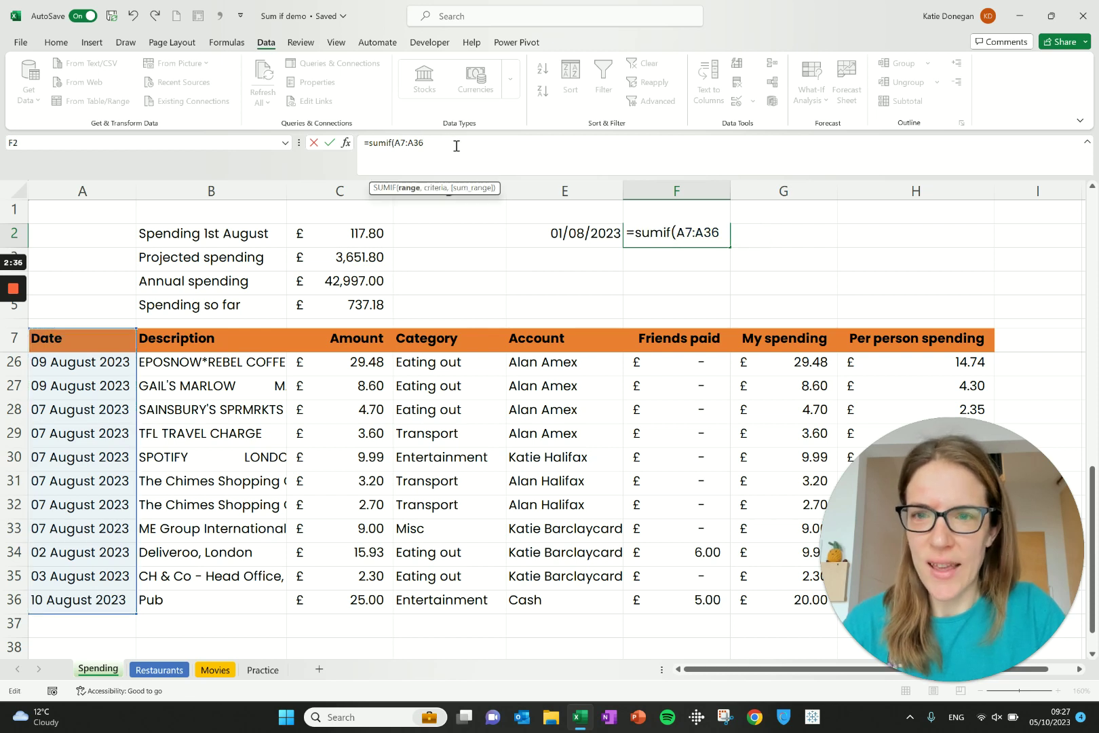
{"action": "left_click", "coordinate": [719, 231]}
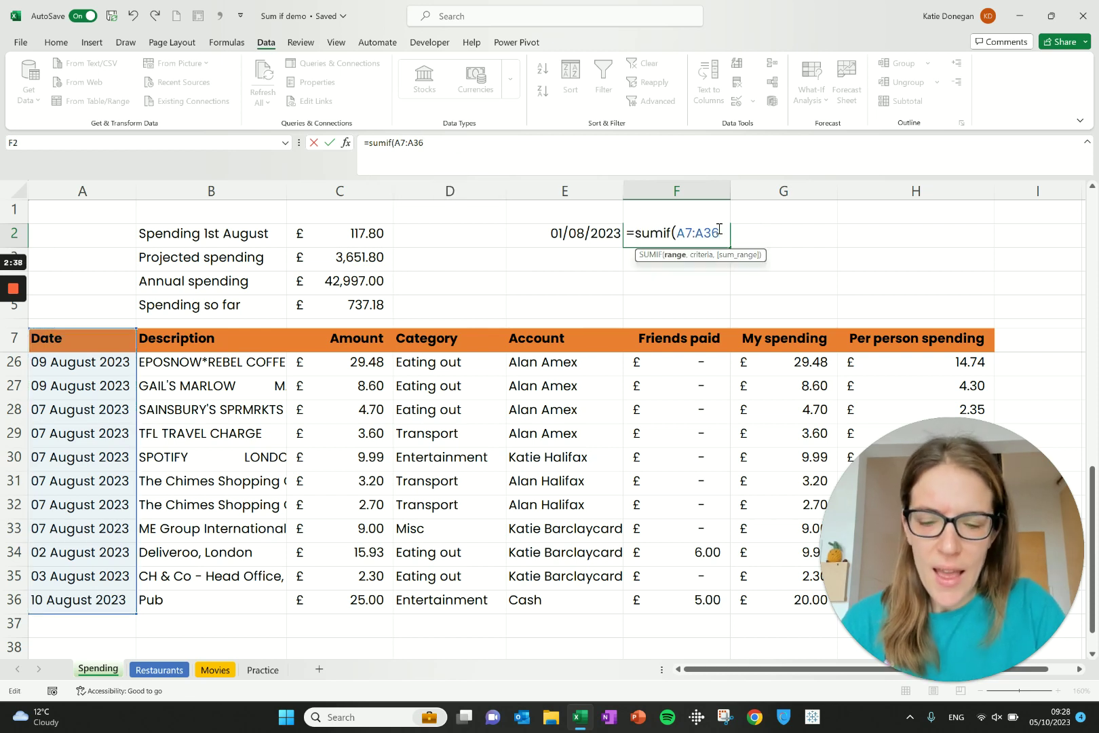
{"action": "type", "text": ","}
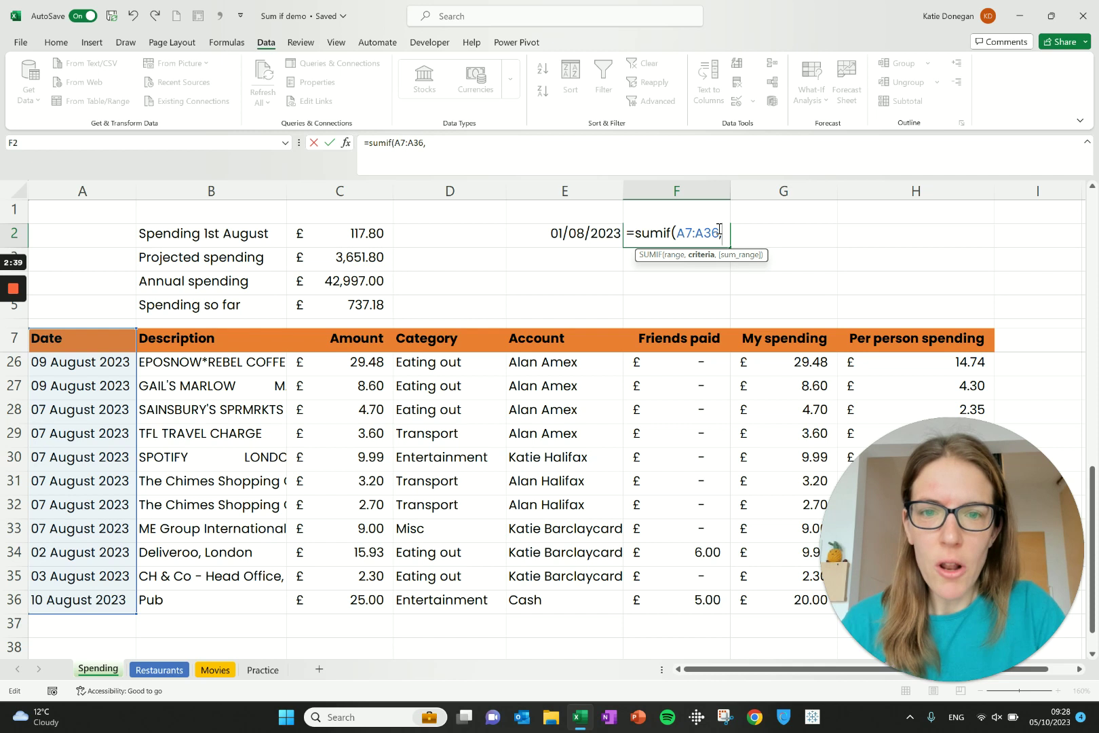
Step: Complete F2 as =sumif(A7:A36,E2,C7:C36), returning £117.80
{"action": "left_click", "coordinate": [565, 233]}
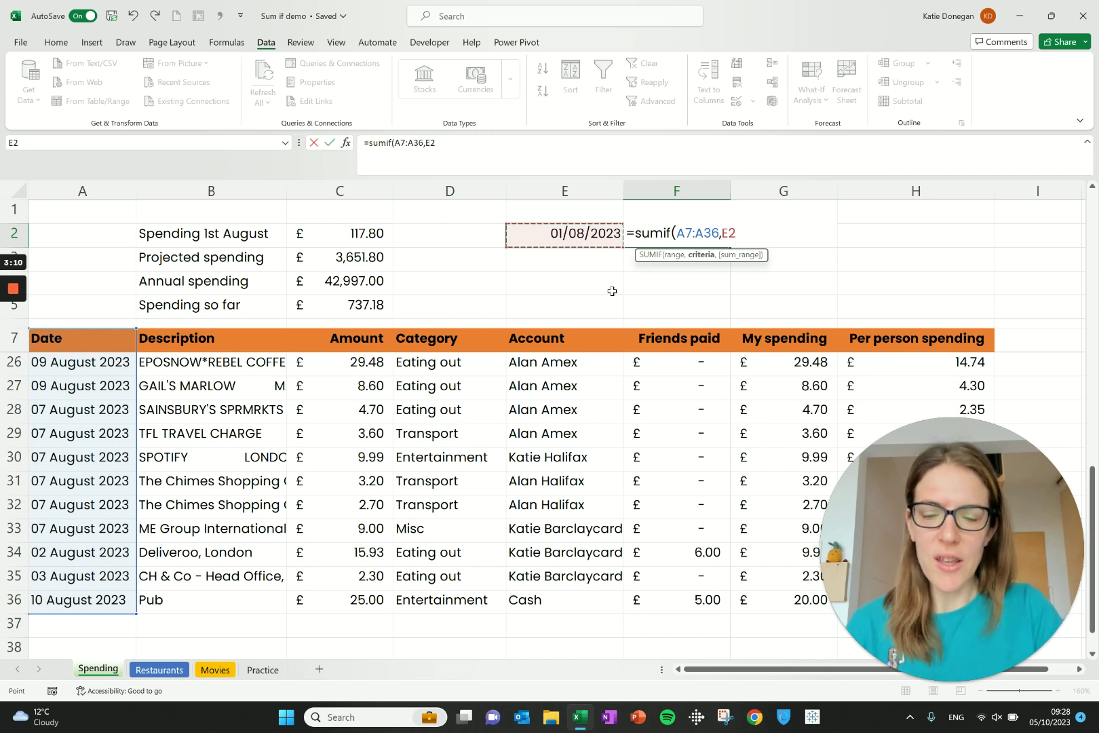
{"action": "type", "text": ","}
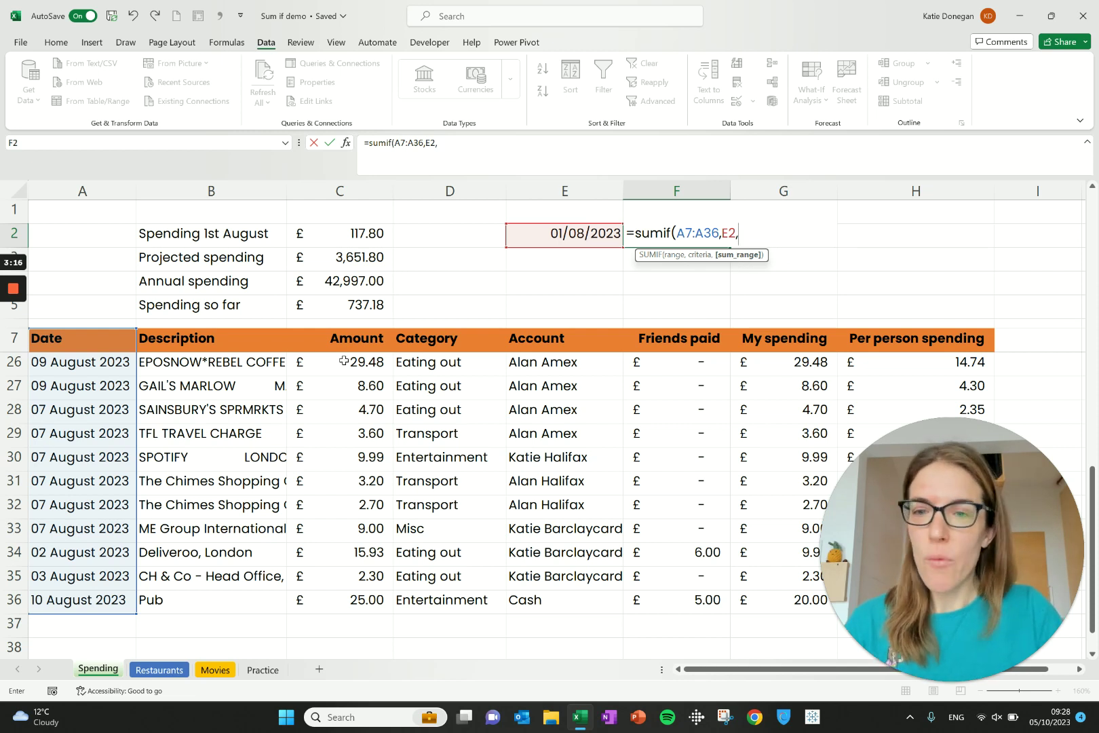
{"action": "left_click", "coordinate": [354, 339]}
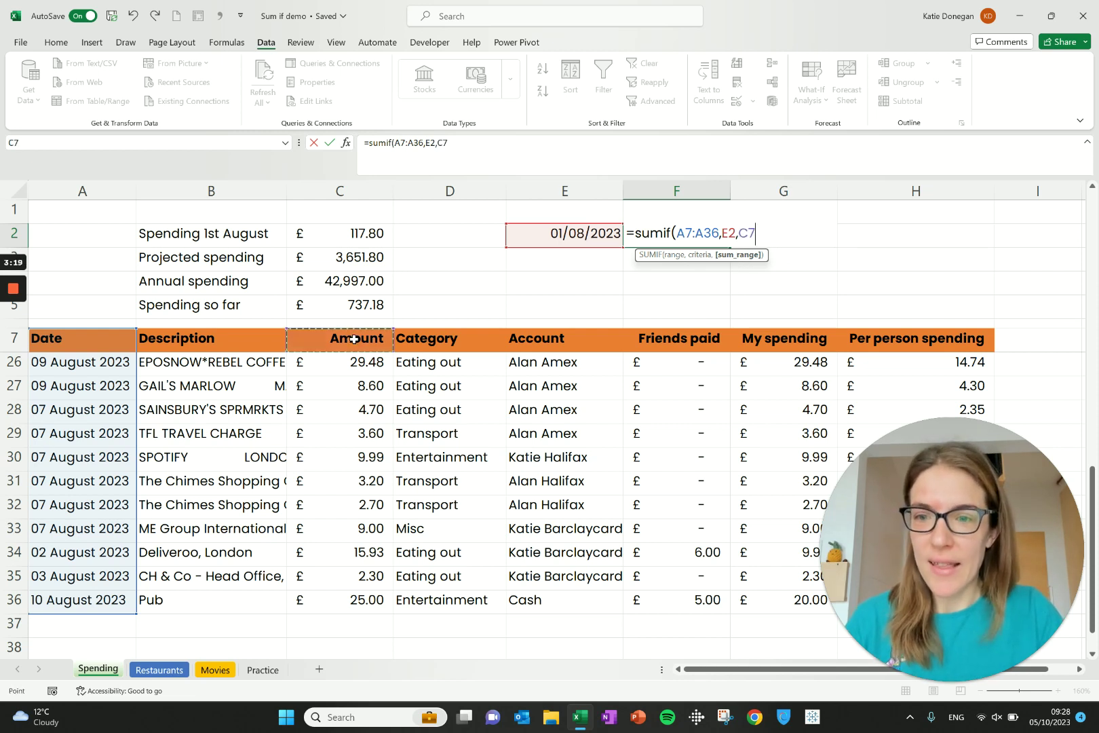
{"action": "scroll", "coordinate": [346, 448], "scroll_direction": "up", "scroll_amount": 6}
{"action": "left_click_drag", "start_coordinate": [326, 488], "coordinate": [354, 600]}
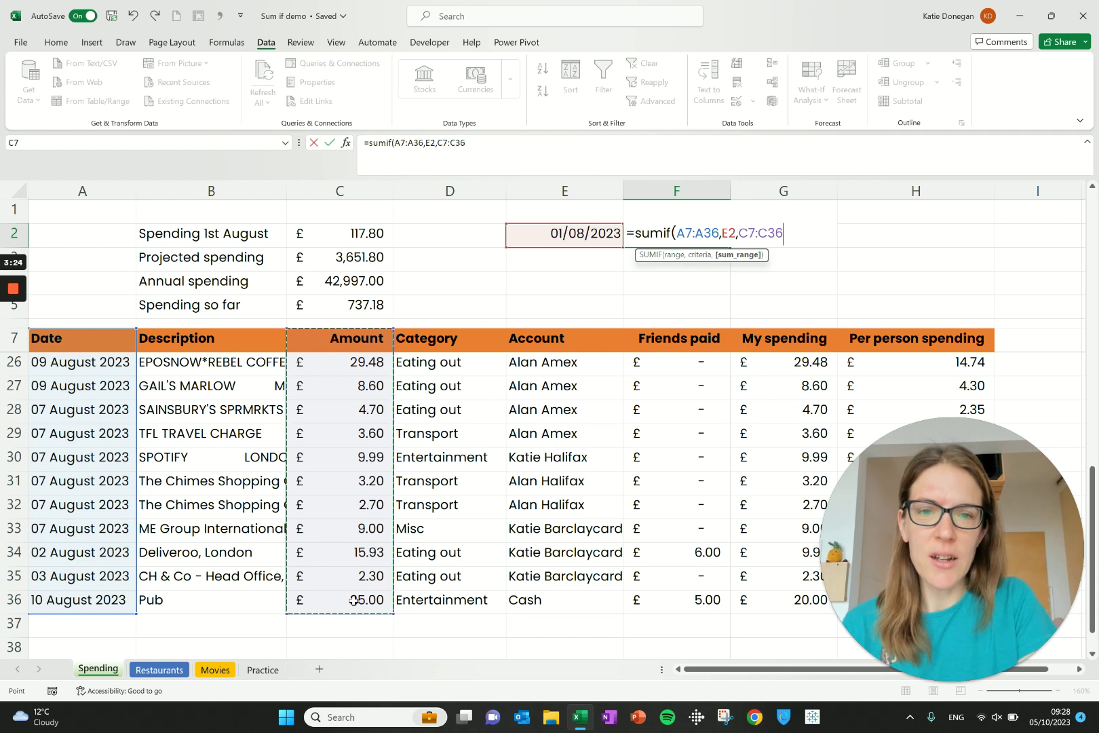
{"action": "type", "text": ")"}
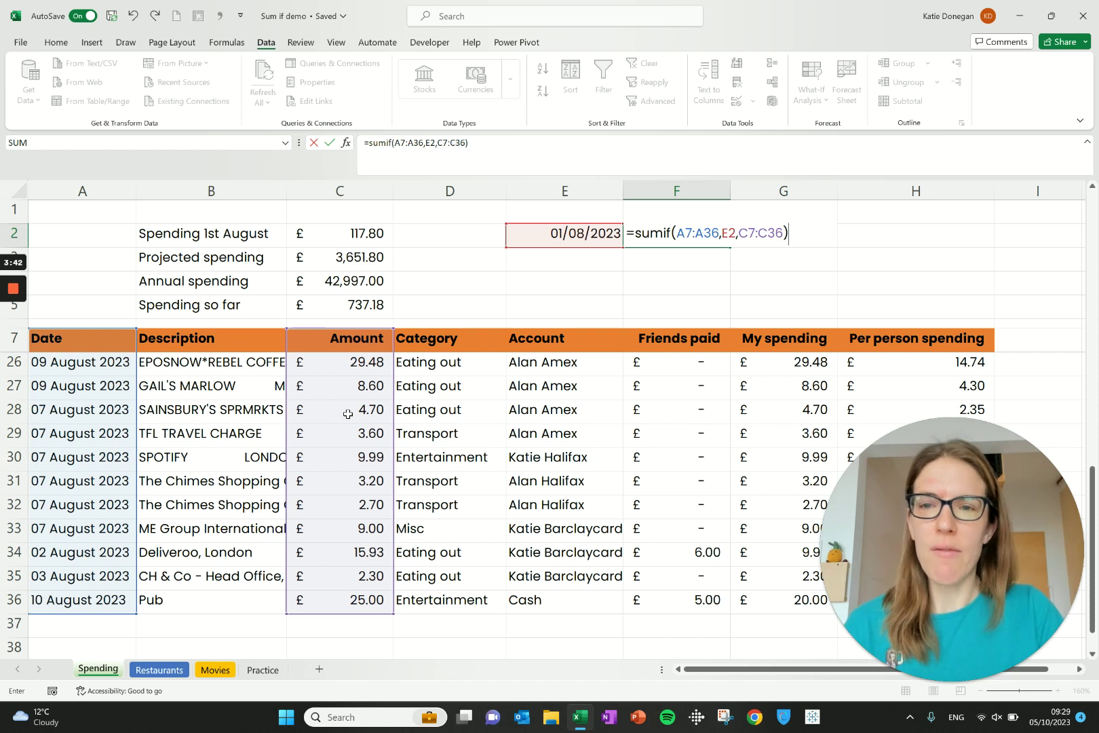
{"action": "key", "text": "Return"}
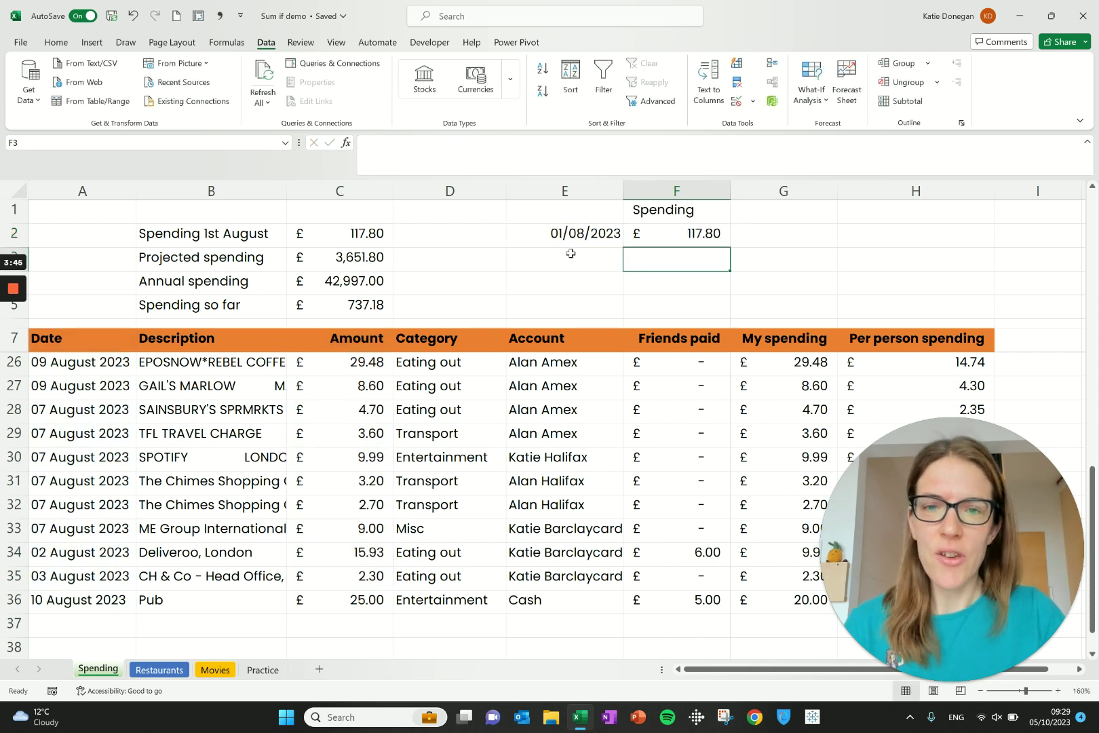
{"action": "left_click", "coordinate": [677, 238]}
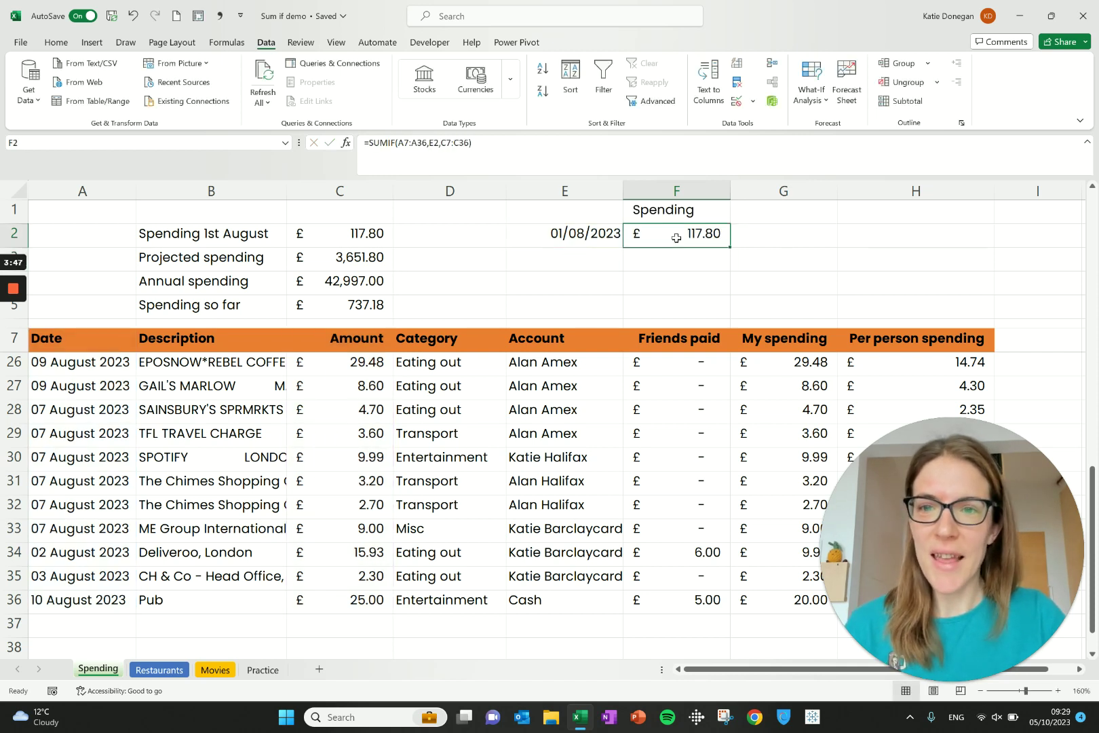
{"action": "left_click", "coordinate": [338, 233]}
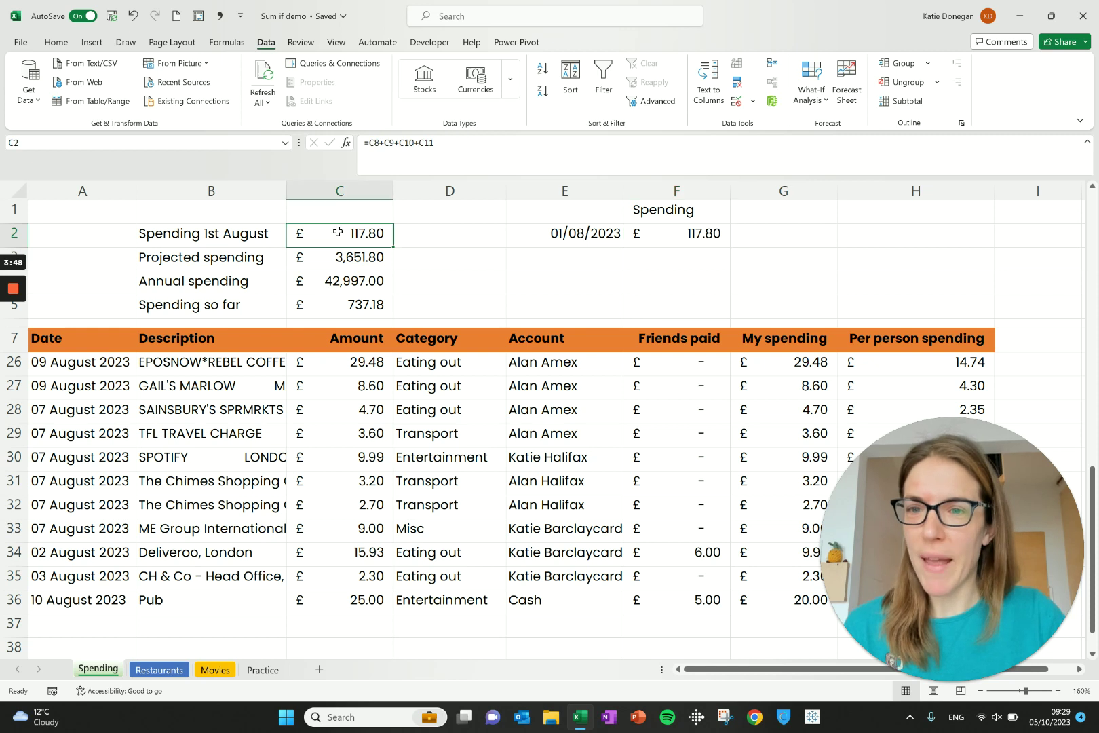
{"action": "left_click", "coordinate": [666, 237]}
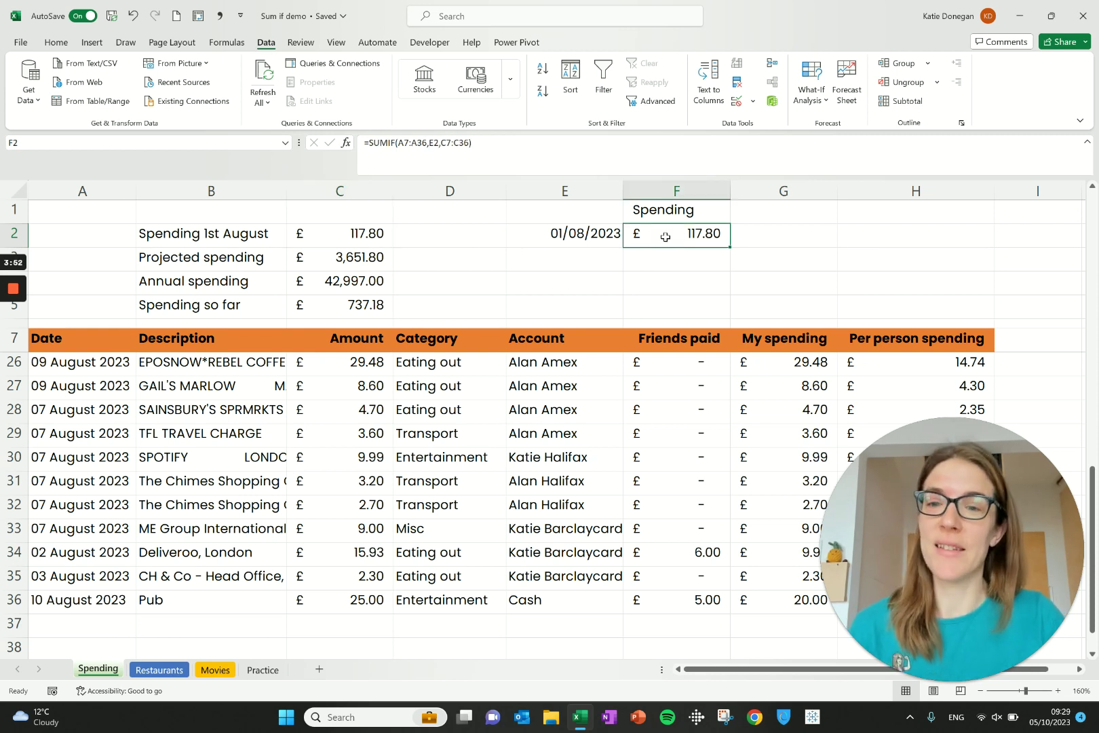
{"action": "left_click", "coordinate": [347, 343]}
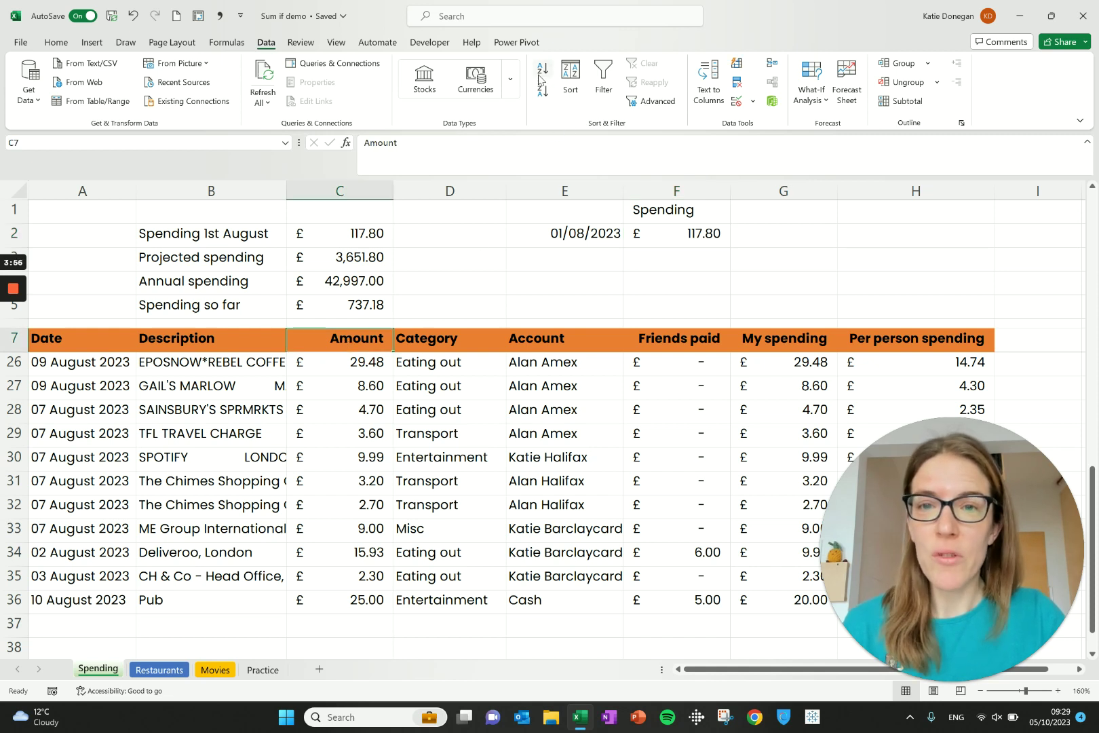
{"action": "left_click", "coordinate": [338, 232]}
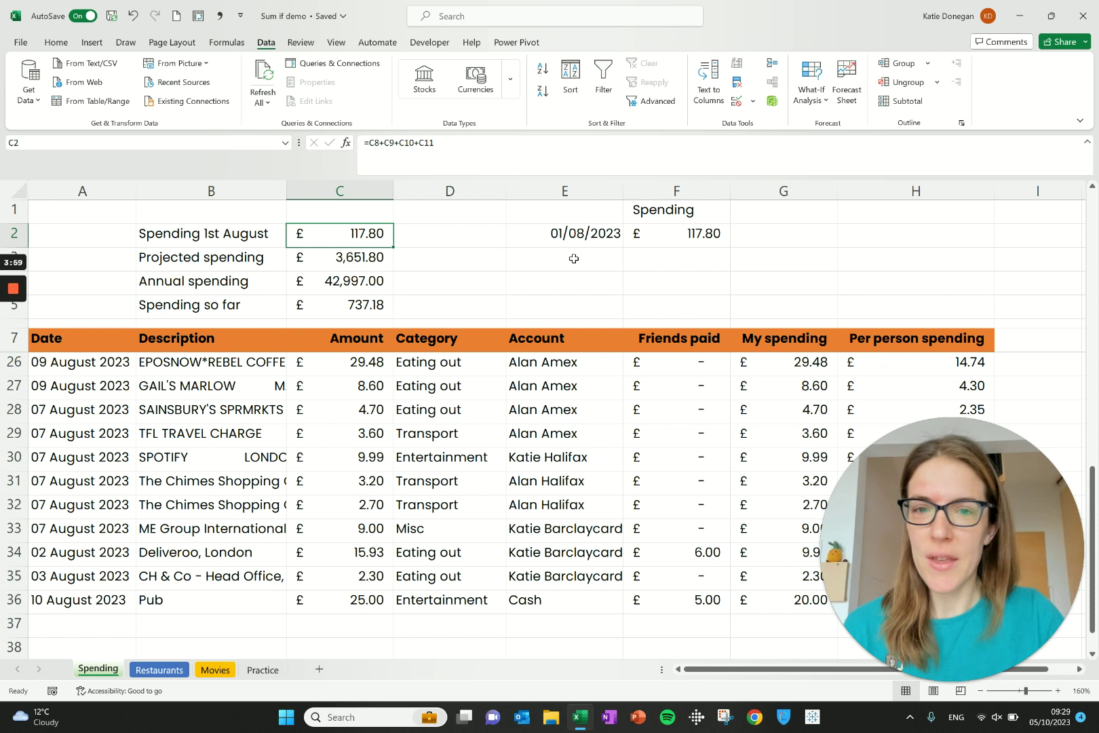
{"action": "left_click", "coordinate": [688, 231]}
{"action": "left_click", "coordinate": [374, 236]}
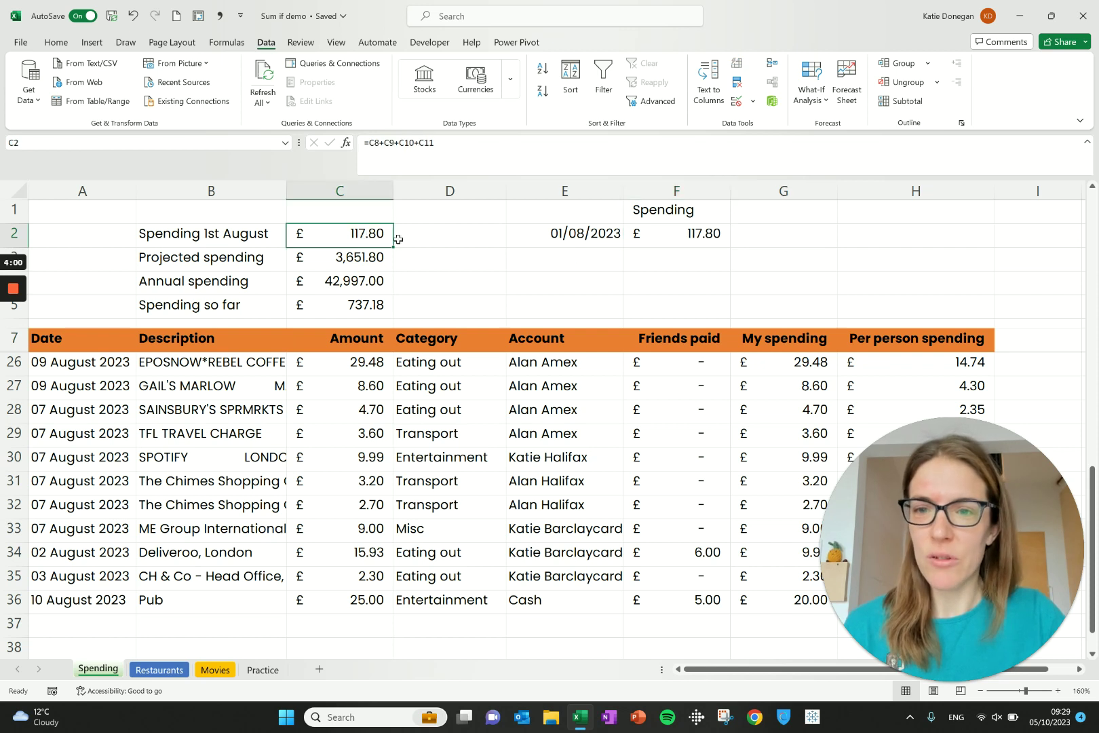
{"action": "left_click", "coordinate": [684, 235]}
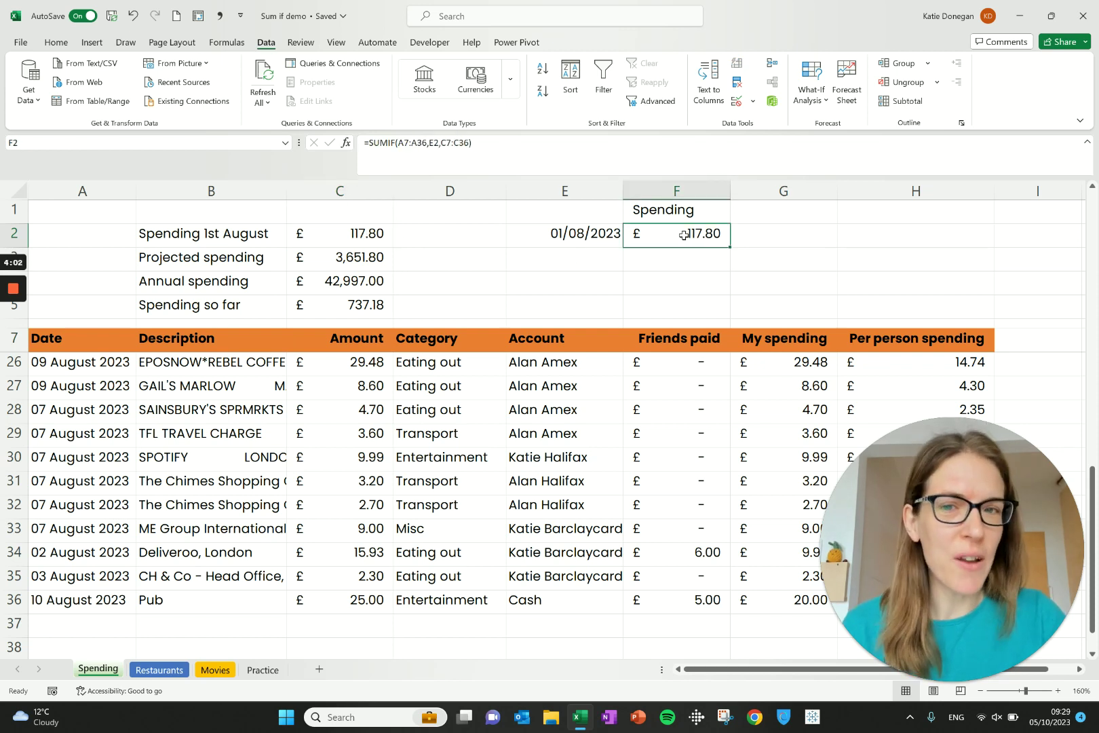
{"action": "left_click", "coordinate": [347, 332]}
{"action": "left_click", "coordinate": [542, 69]}
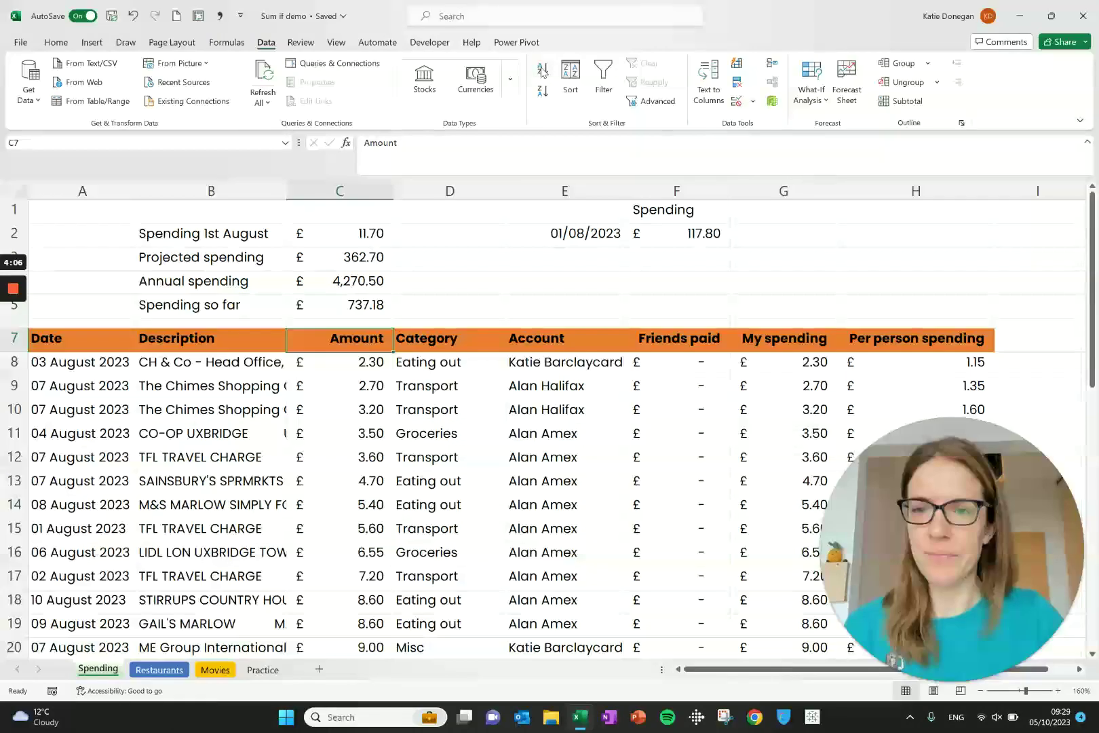
Step: Compare C2, now £11.70, with F2, which still shows £117.80
{"action": "left_click", "coordinate": [339, 232]}
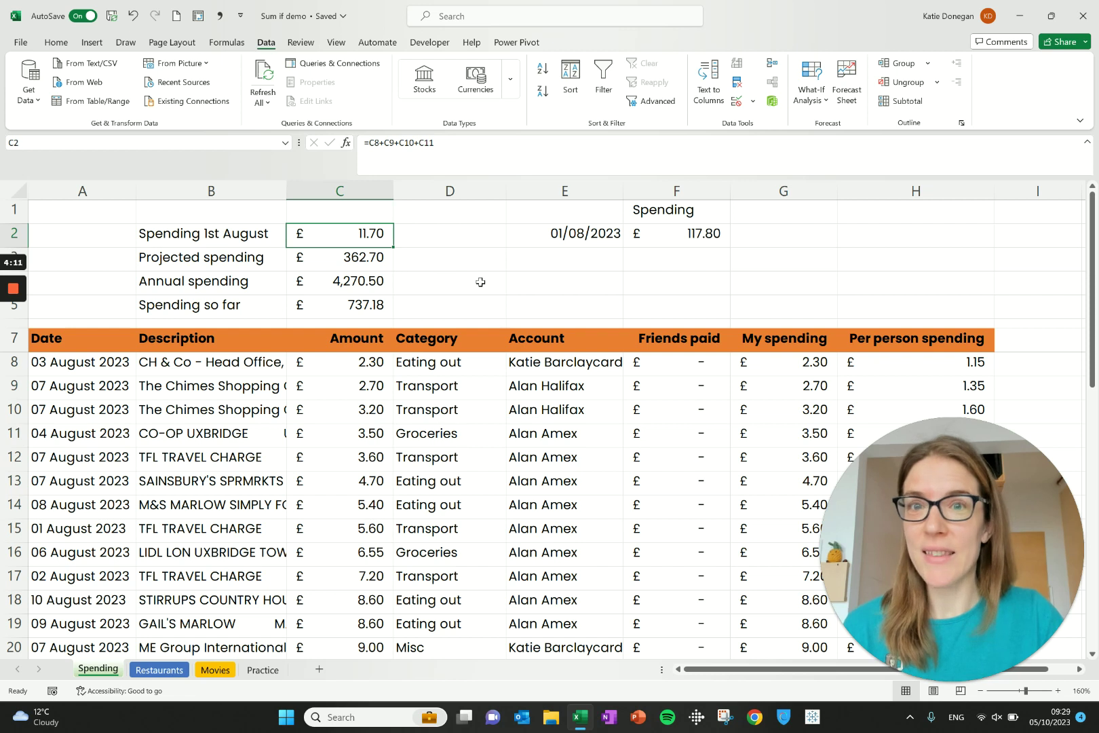
{"action": "left_click", "coordinate": [670, 241]}
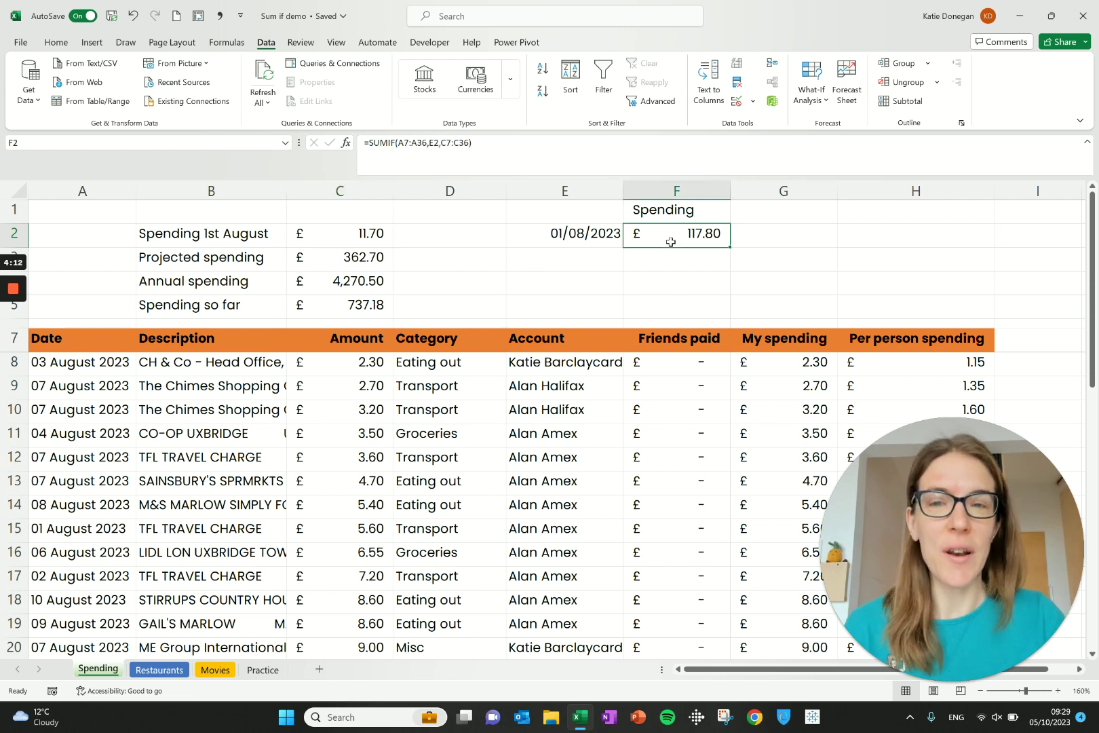